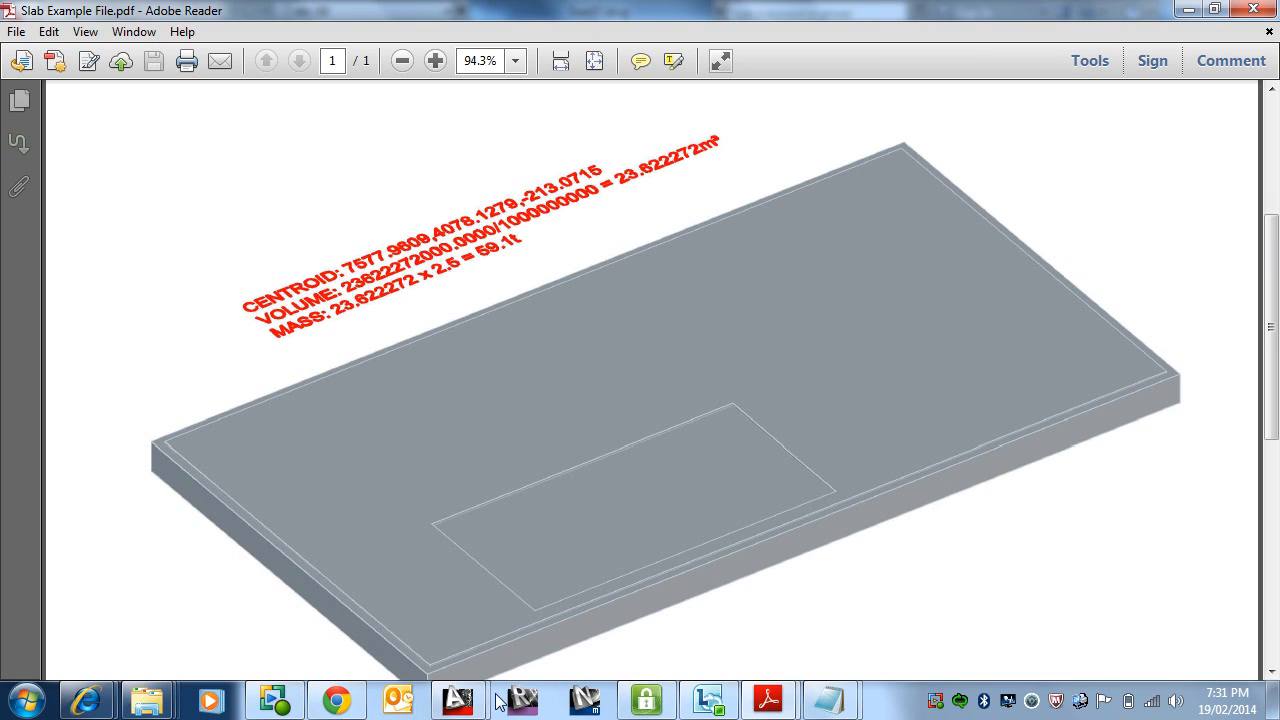
Switch to the AutoCAD drawing and place a multiline text box beside the slab's long edge.
mouse_move(455, 705)
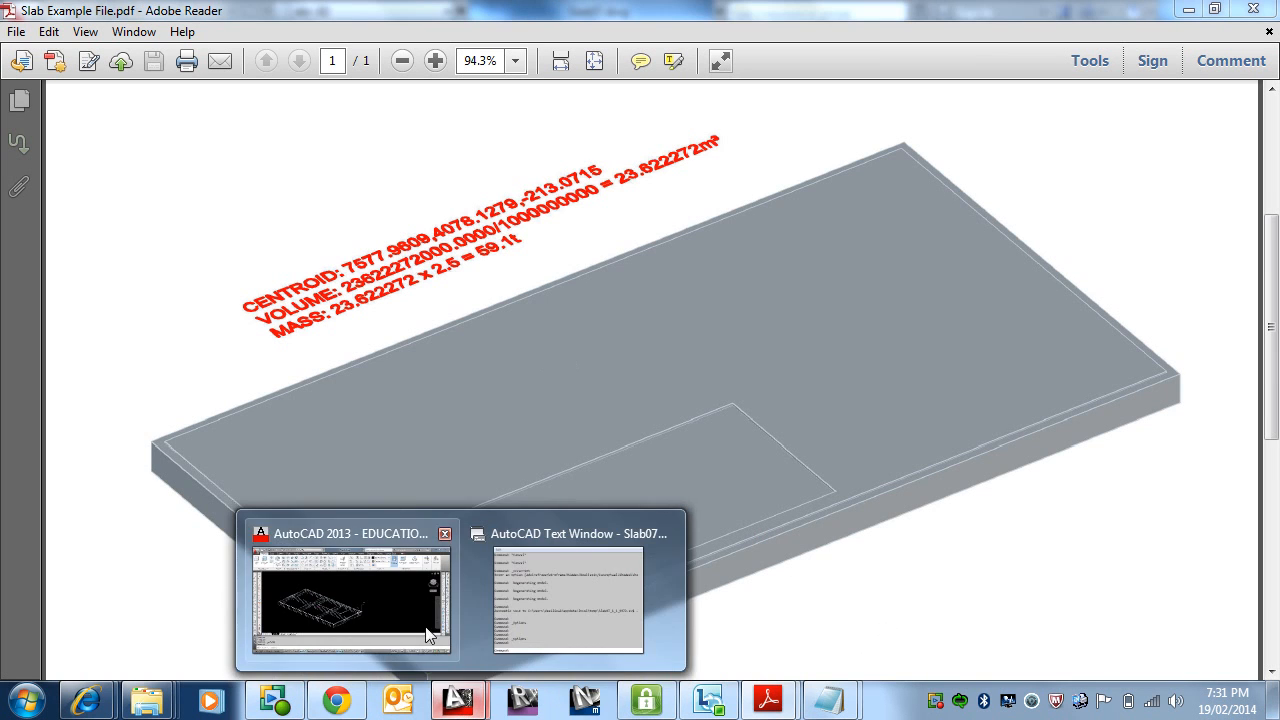
left_click(428, 630)
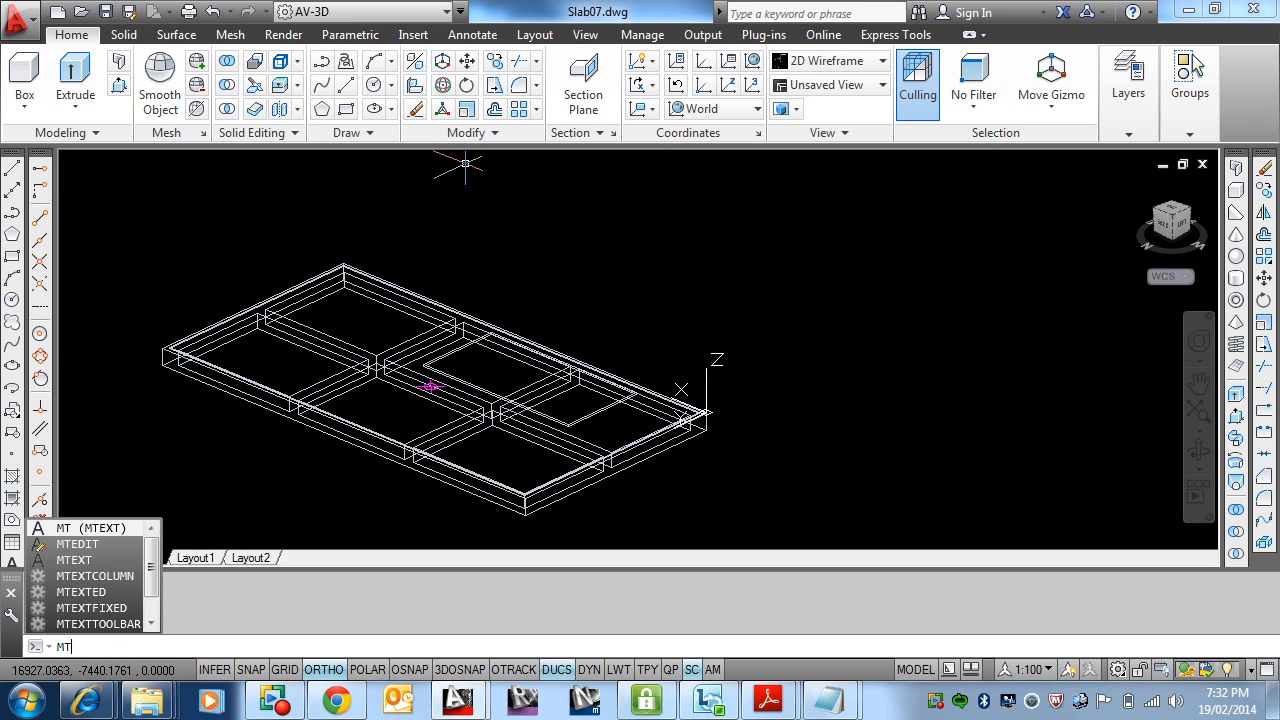
key("Return")
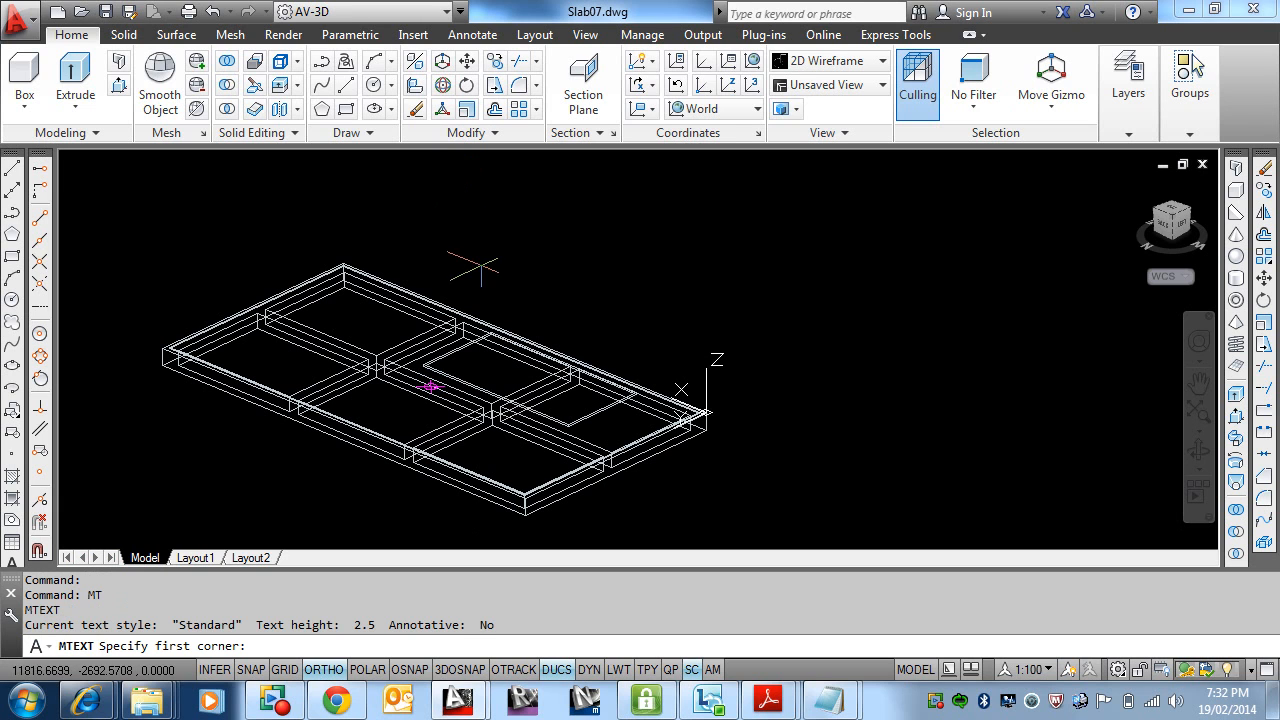
left_click(414, 265)
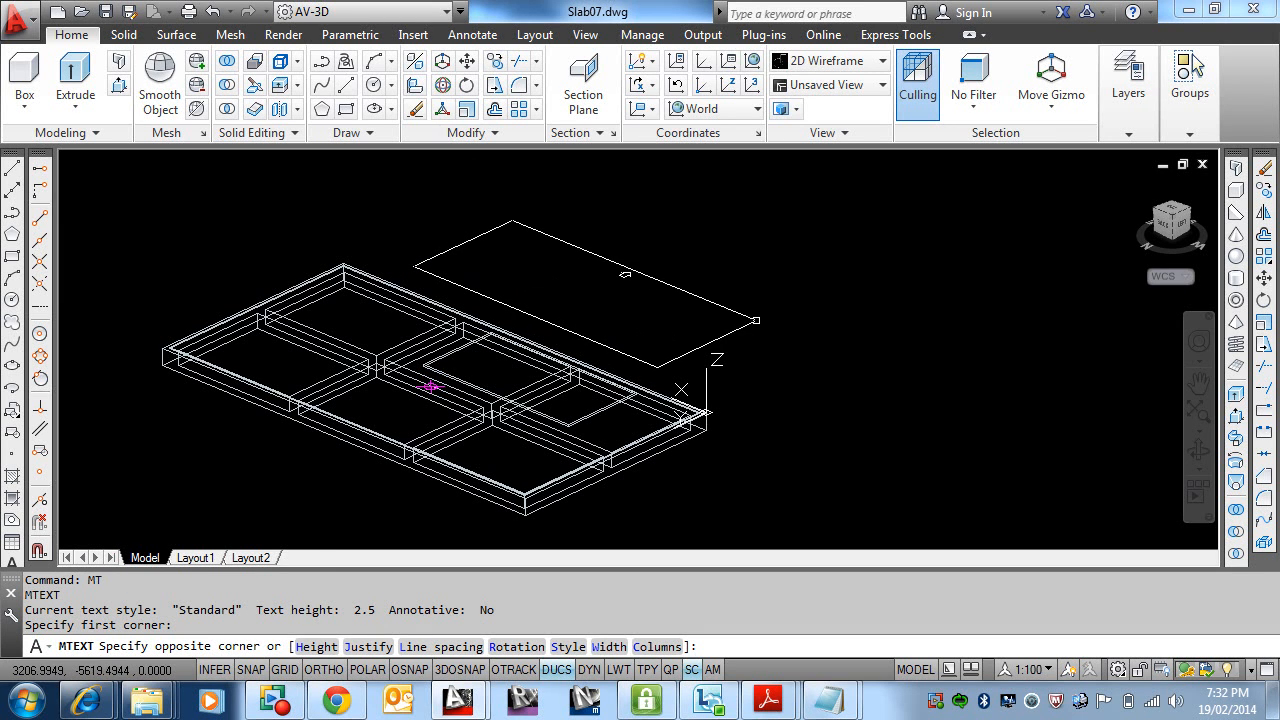
left_click(756, 320)
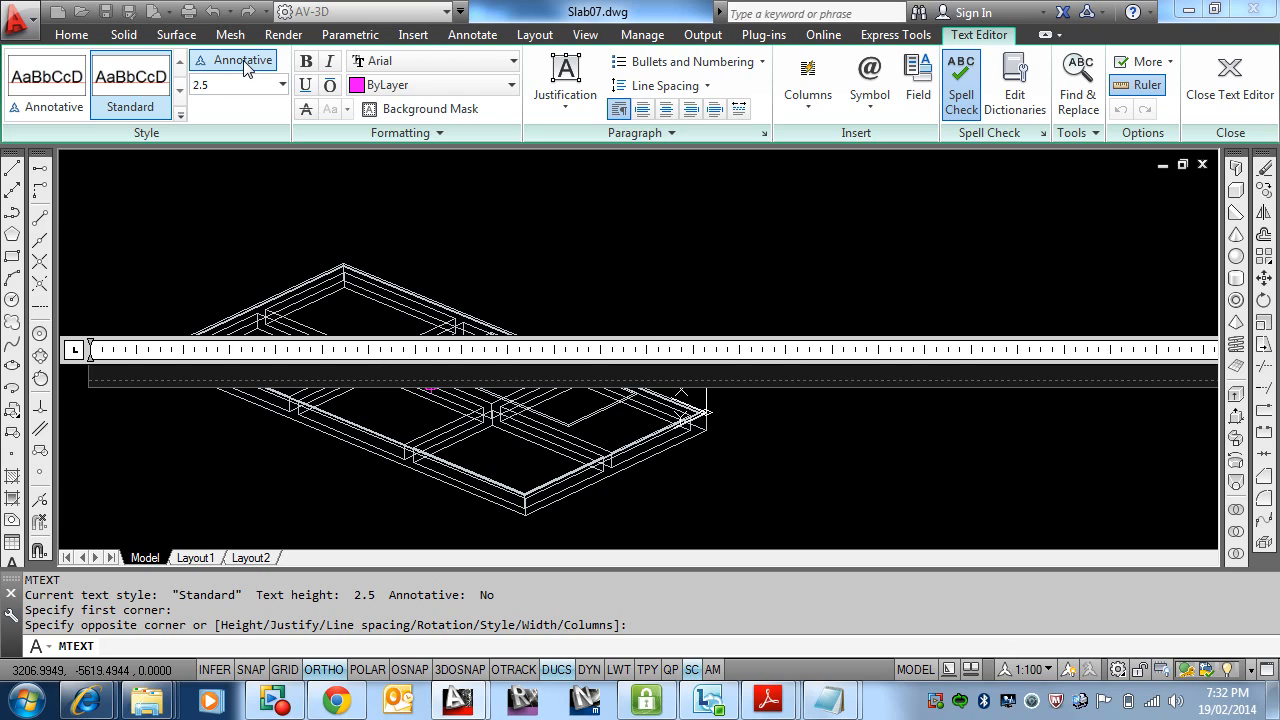
left_click(42, 84)
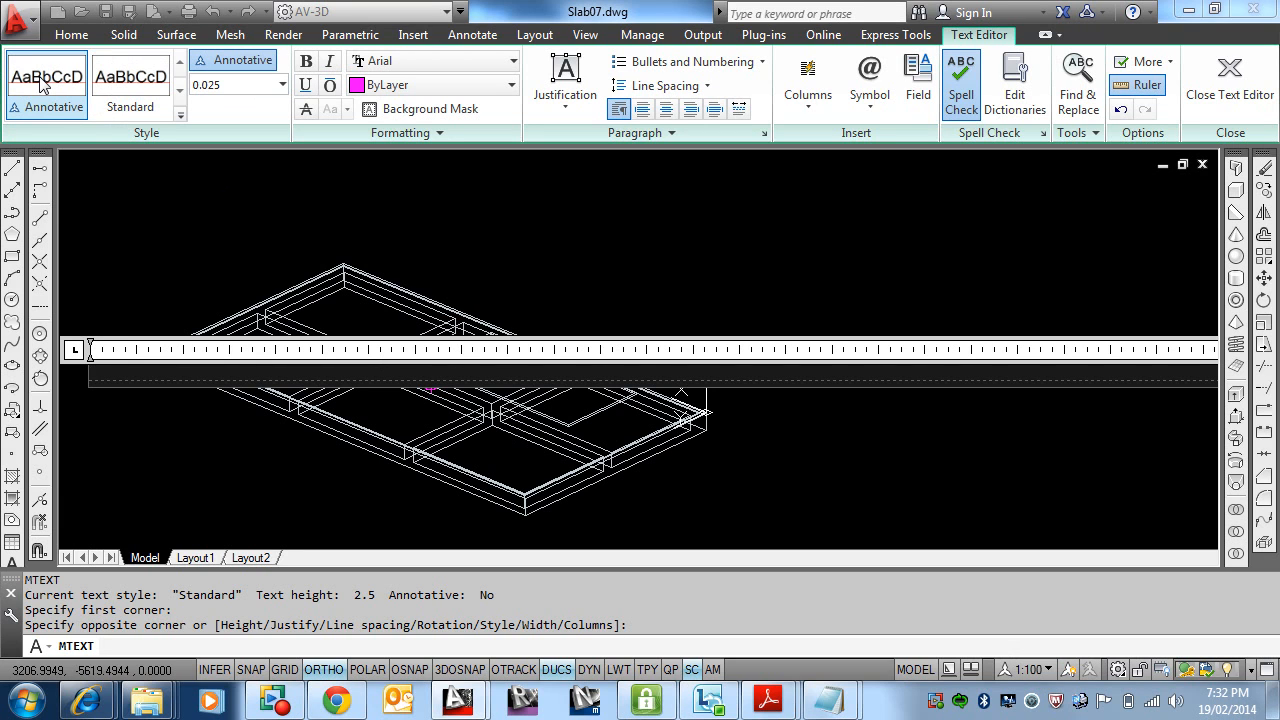
left_click(235, 85)
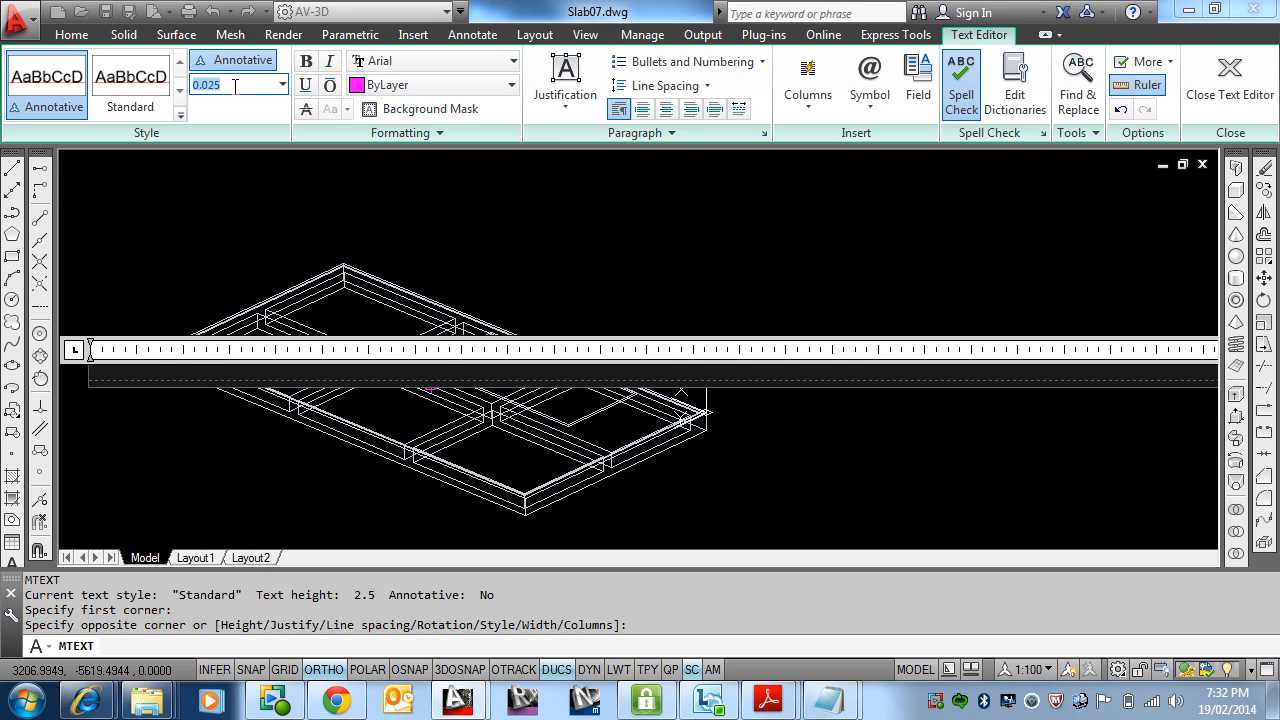
type("4")
left_click(150, 104)
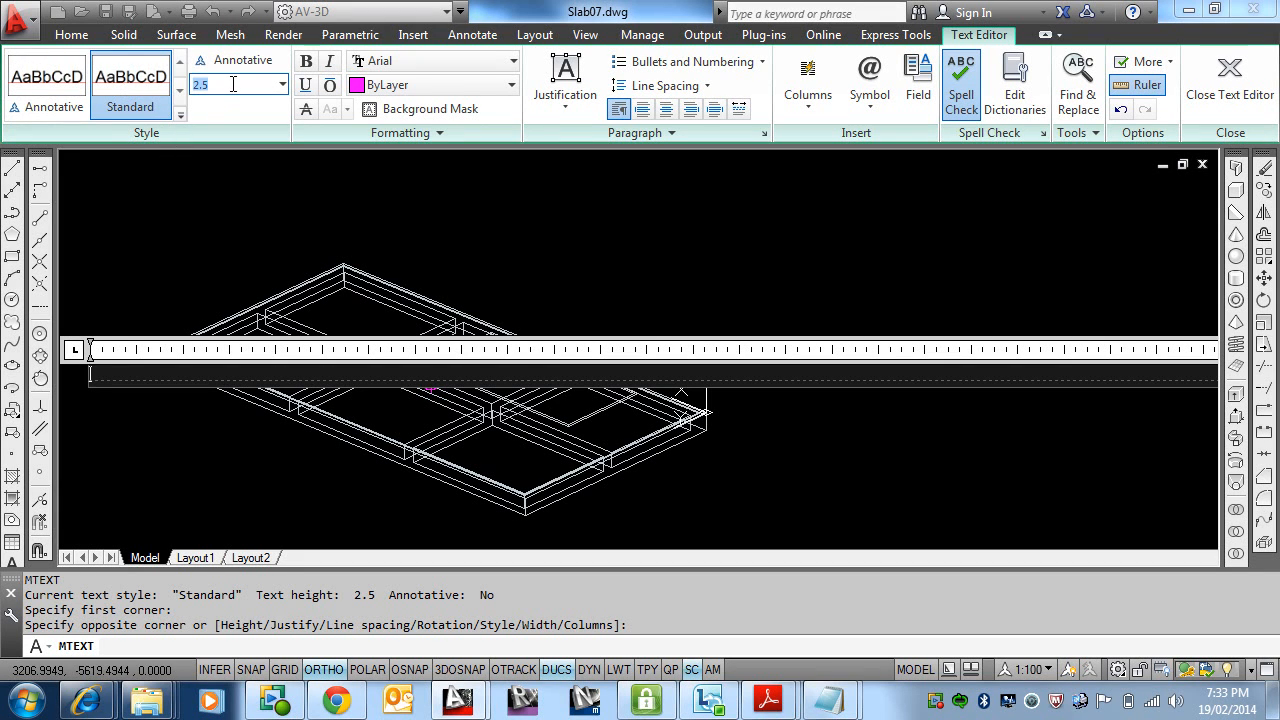
Apply the Annotative style to the multiline text and set its text height to 4.
left_click(50, 80)
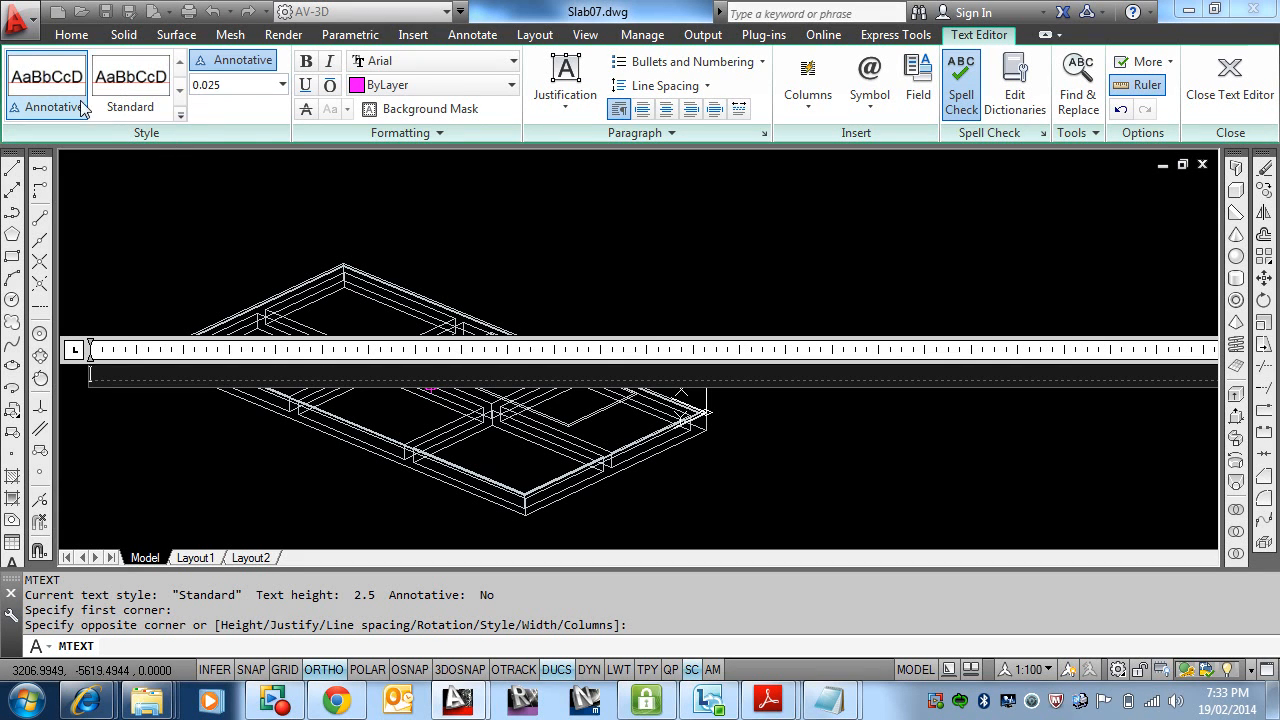
left_click(240, 85)
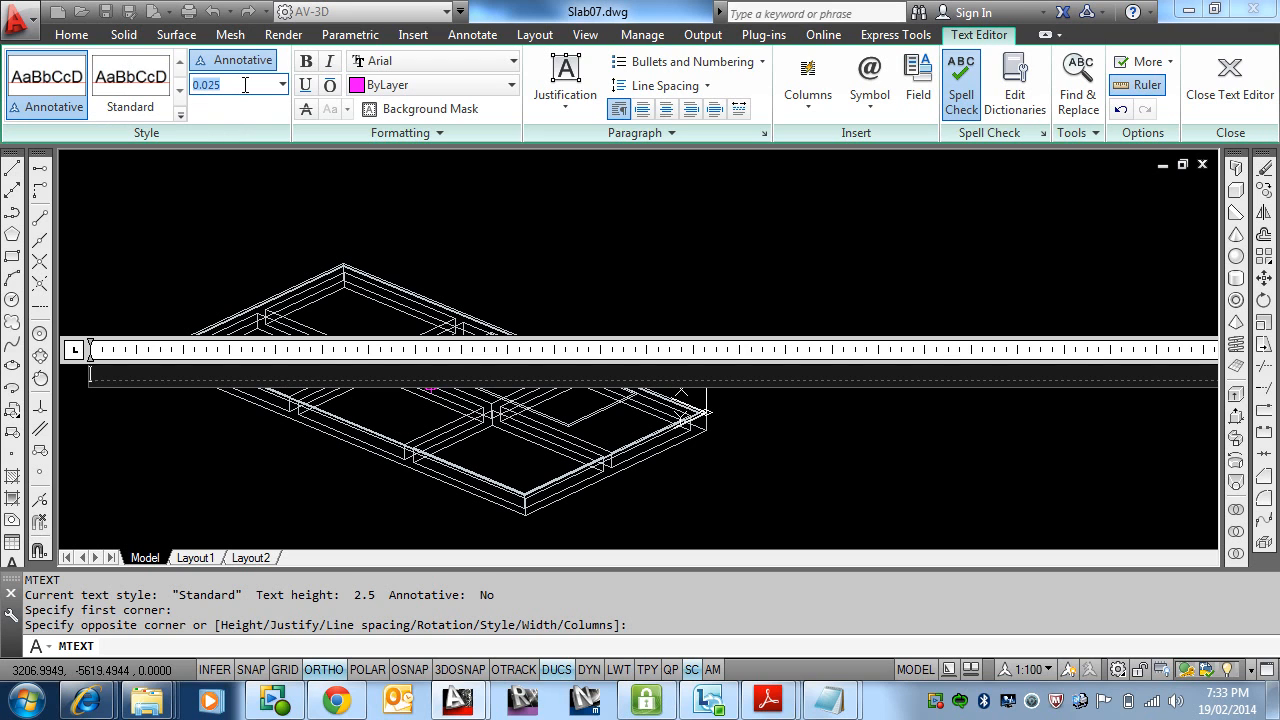
type("4")
left_click(106, 377)
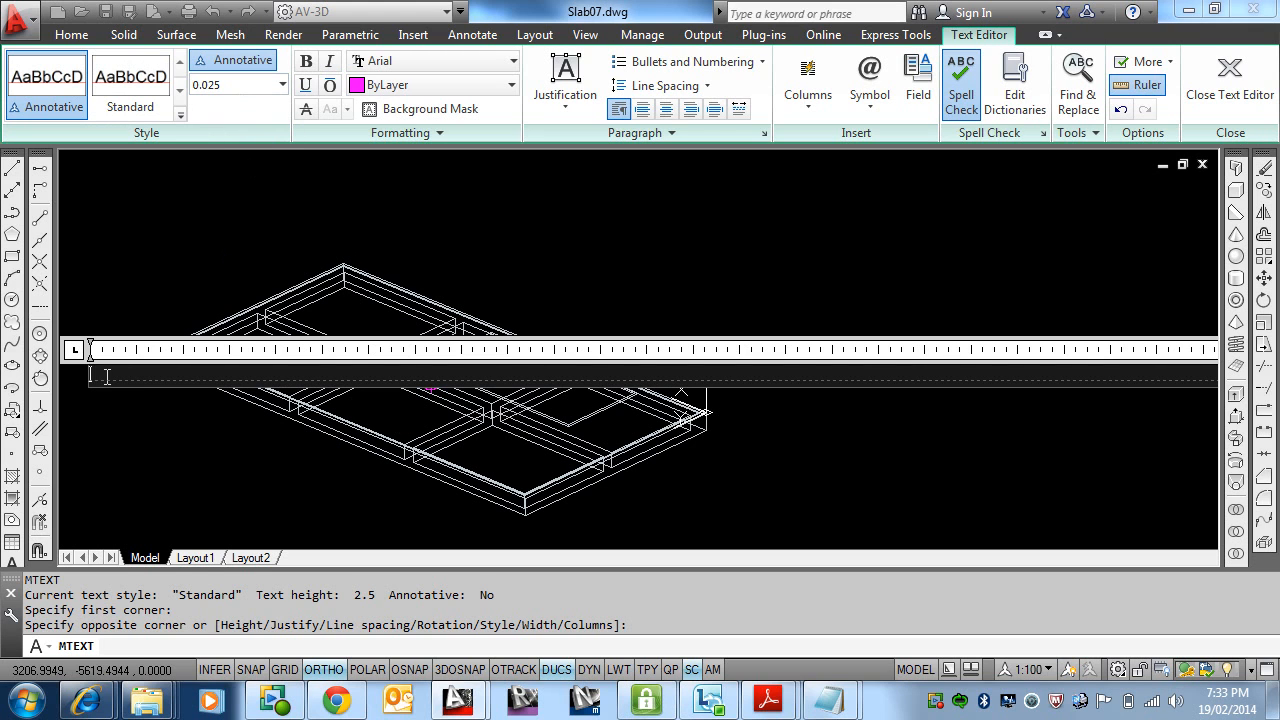
left_click(236, 85)
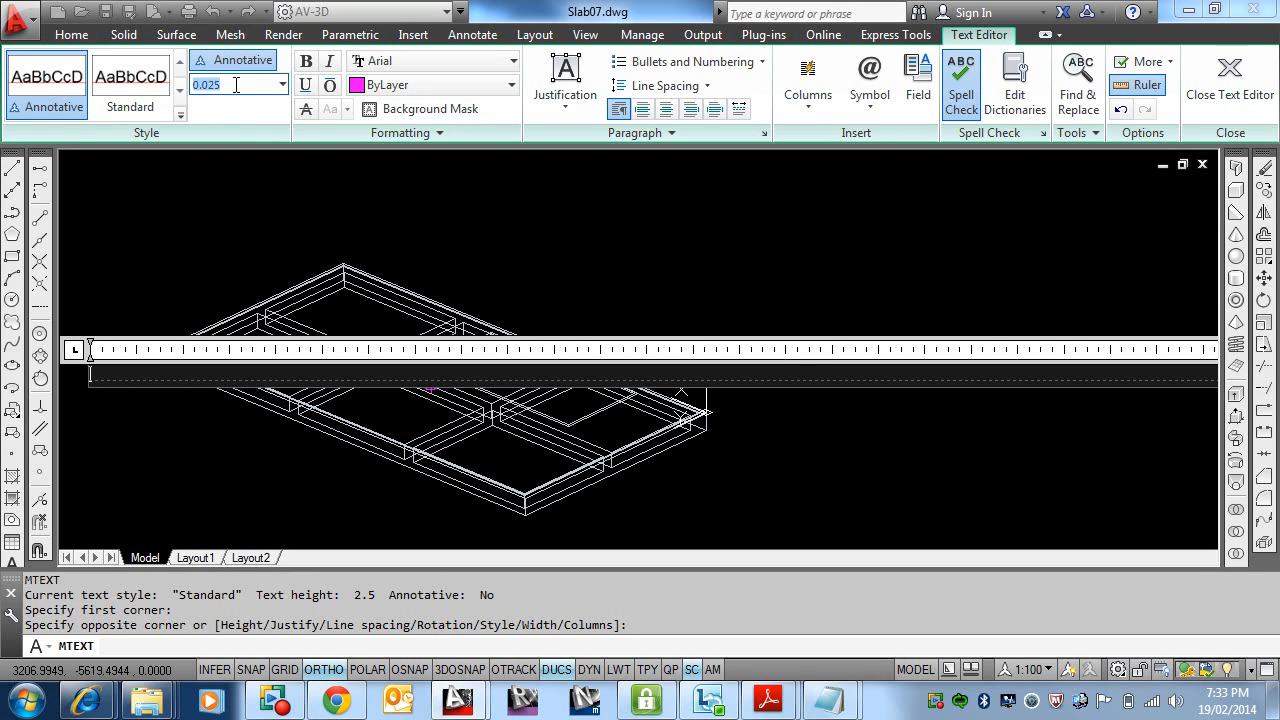
type("4")
key("Return")
Enter the placeholder text "asdfasdfadsfasdf" in the multiline text box and finish the text.
scroll(133, 400, "down", 5)
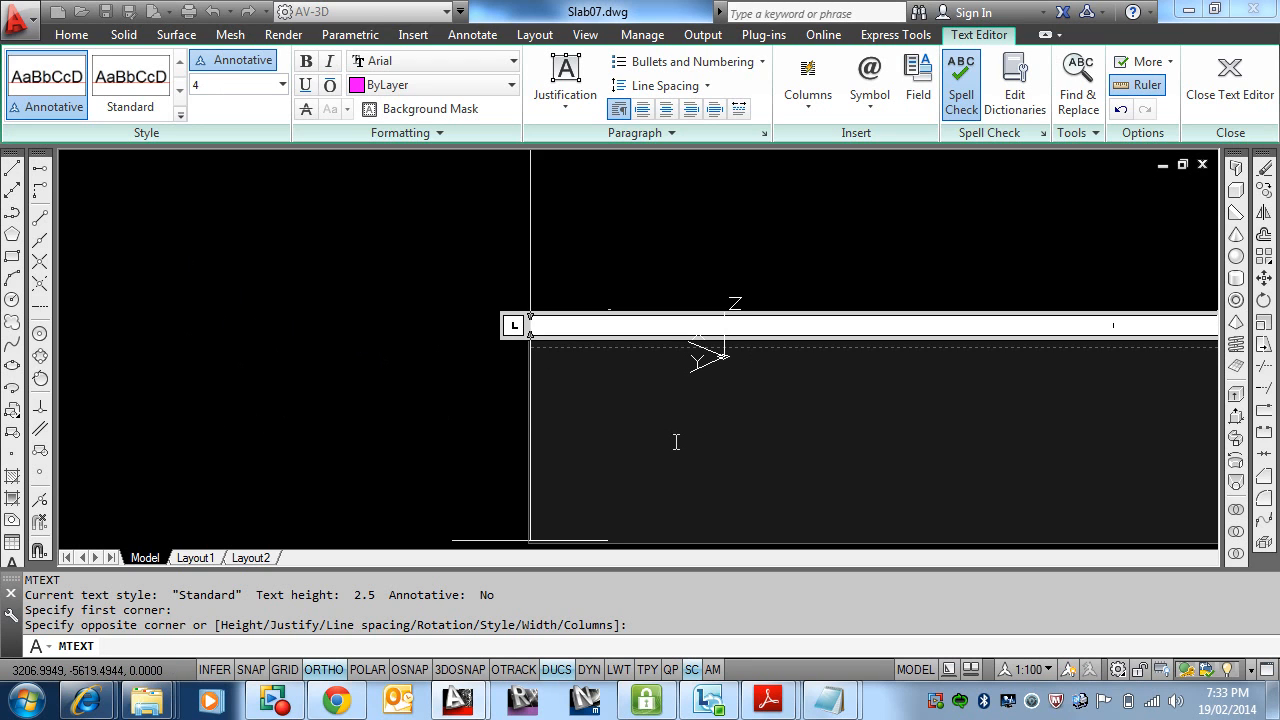
type("asdf")
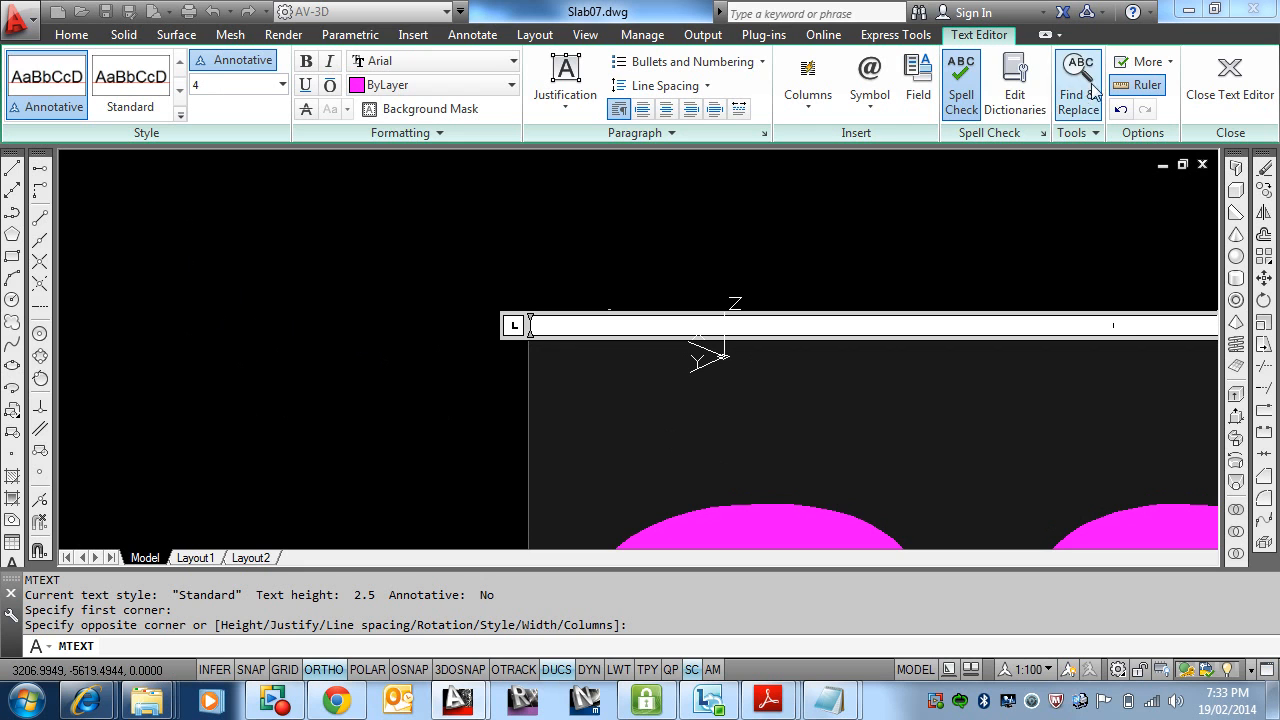
left_click(1224, 88)
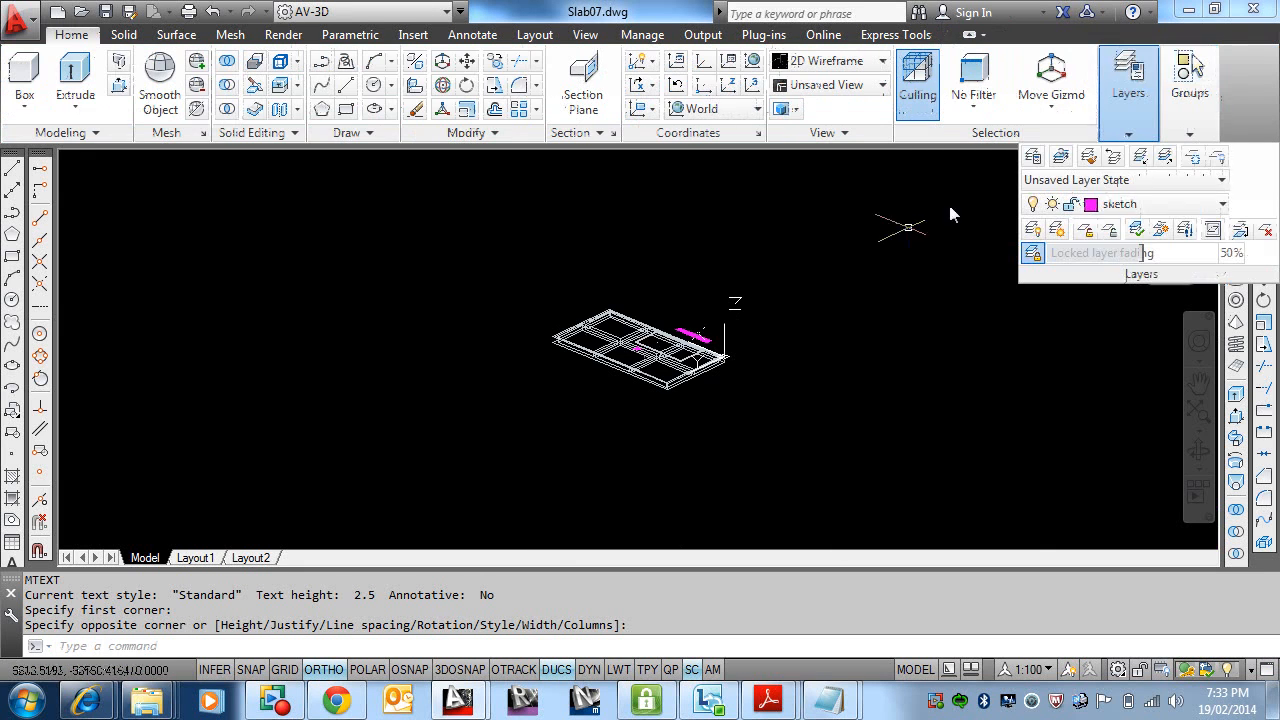
scroll(729, 343, "up", 6)
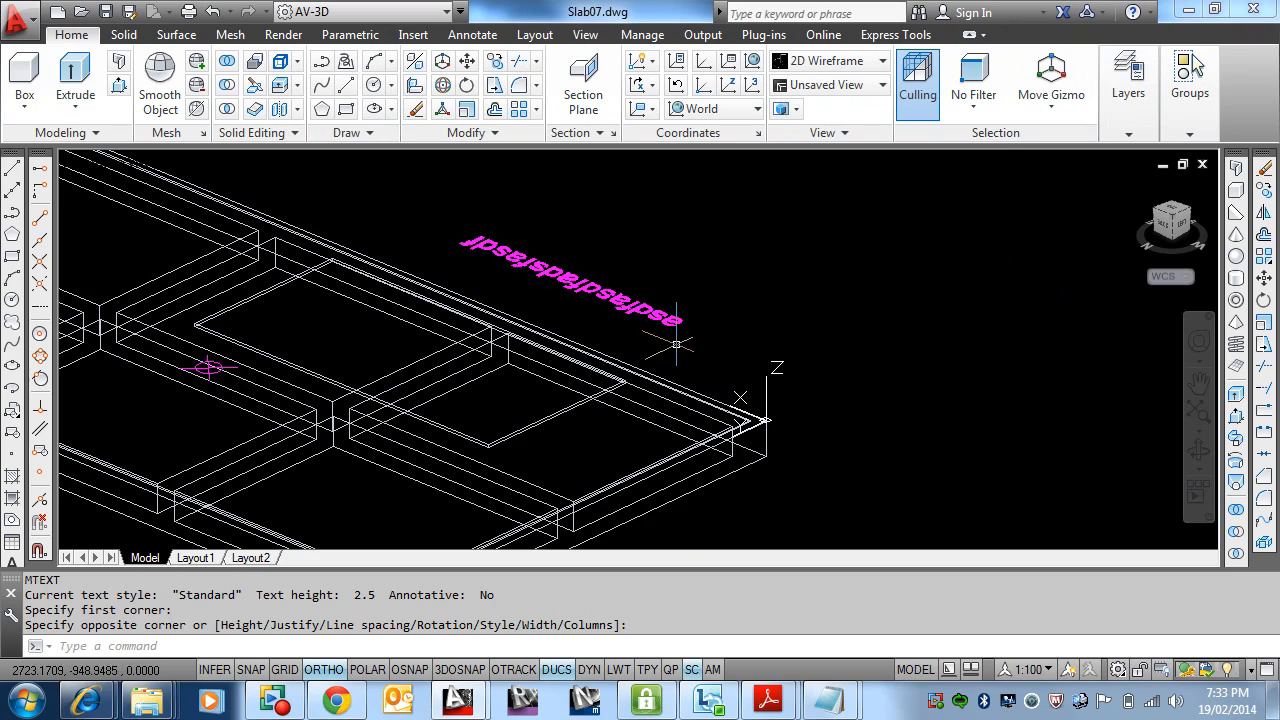
middle_click_drag(668, 340, 503, 363, "shift")
scroll(370, 335, "down", 8)
scroll(400, 365, "up", 5)
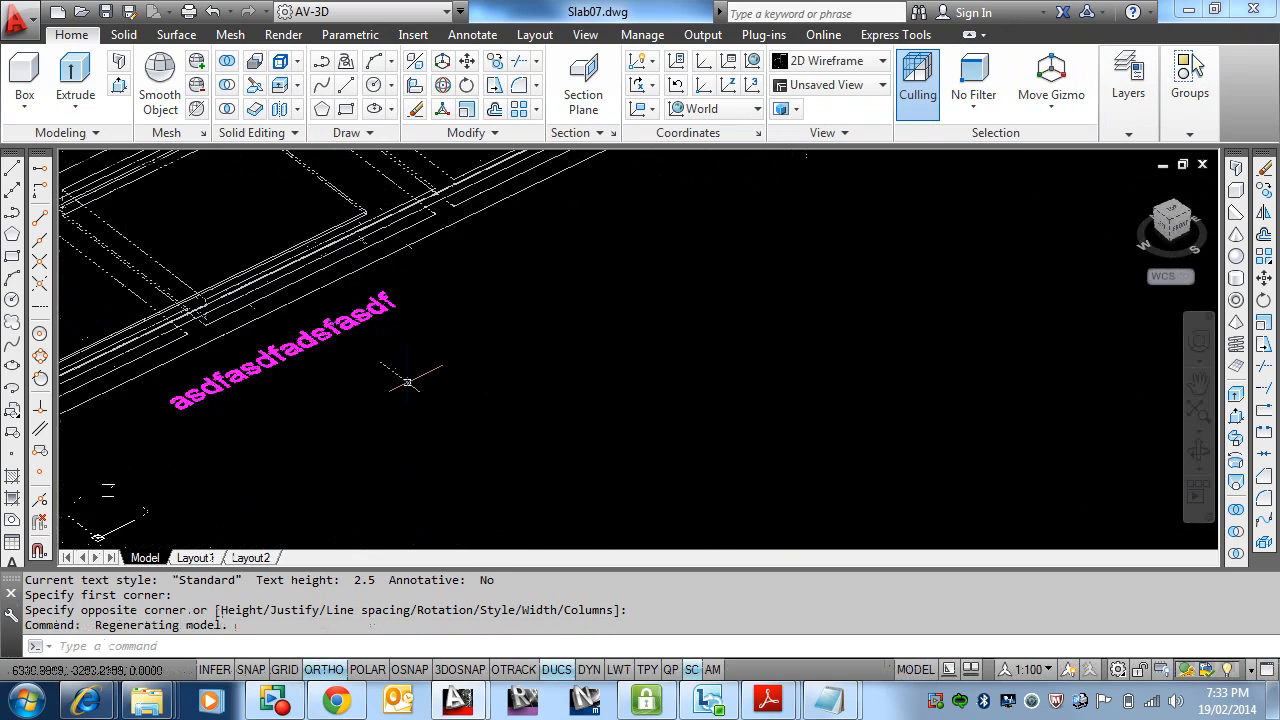
scroll(414, 375, "down", 3)
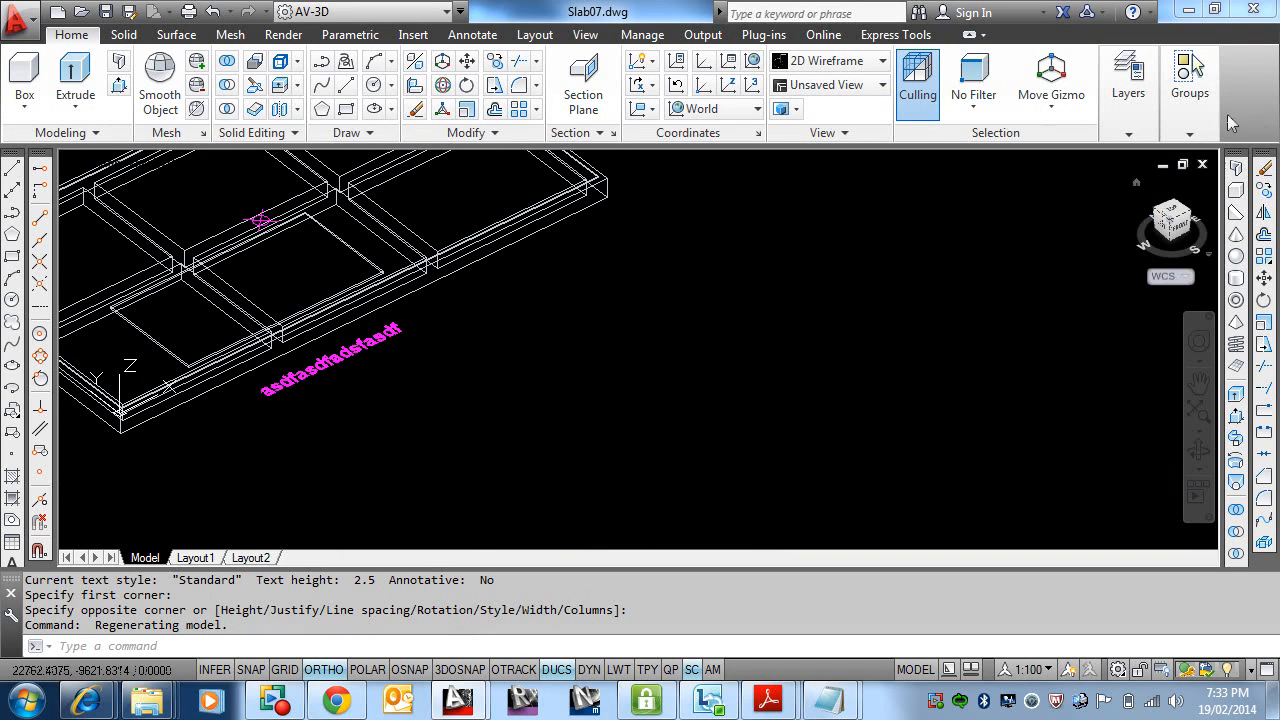
Create a new layer named Text.
left_click(1128, 88)
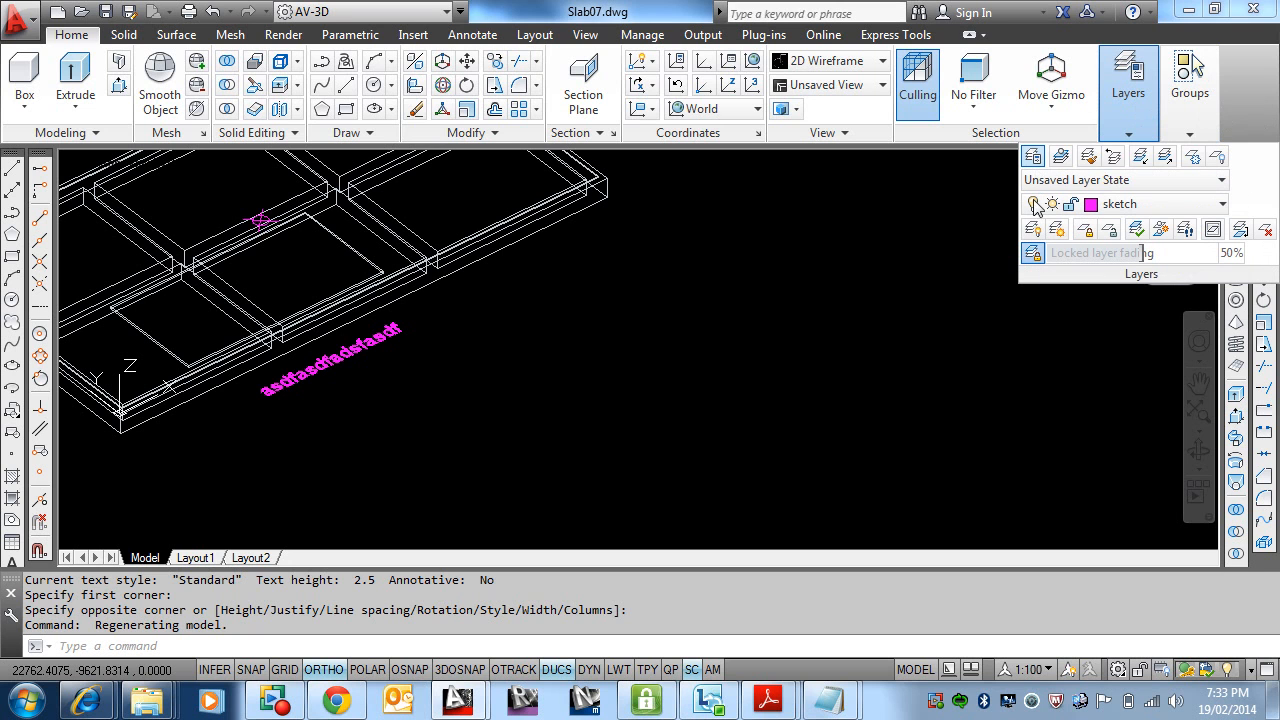
left_click(1033, 156)
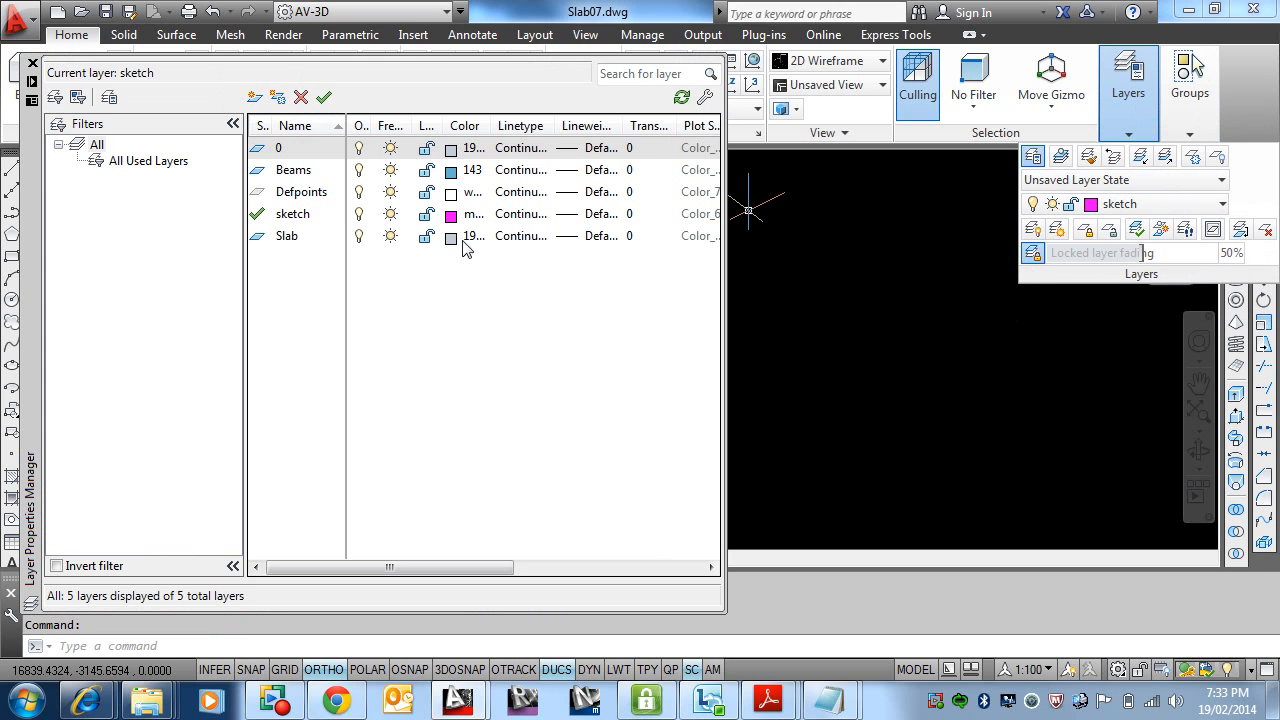
left_click(255, 97)
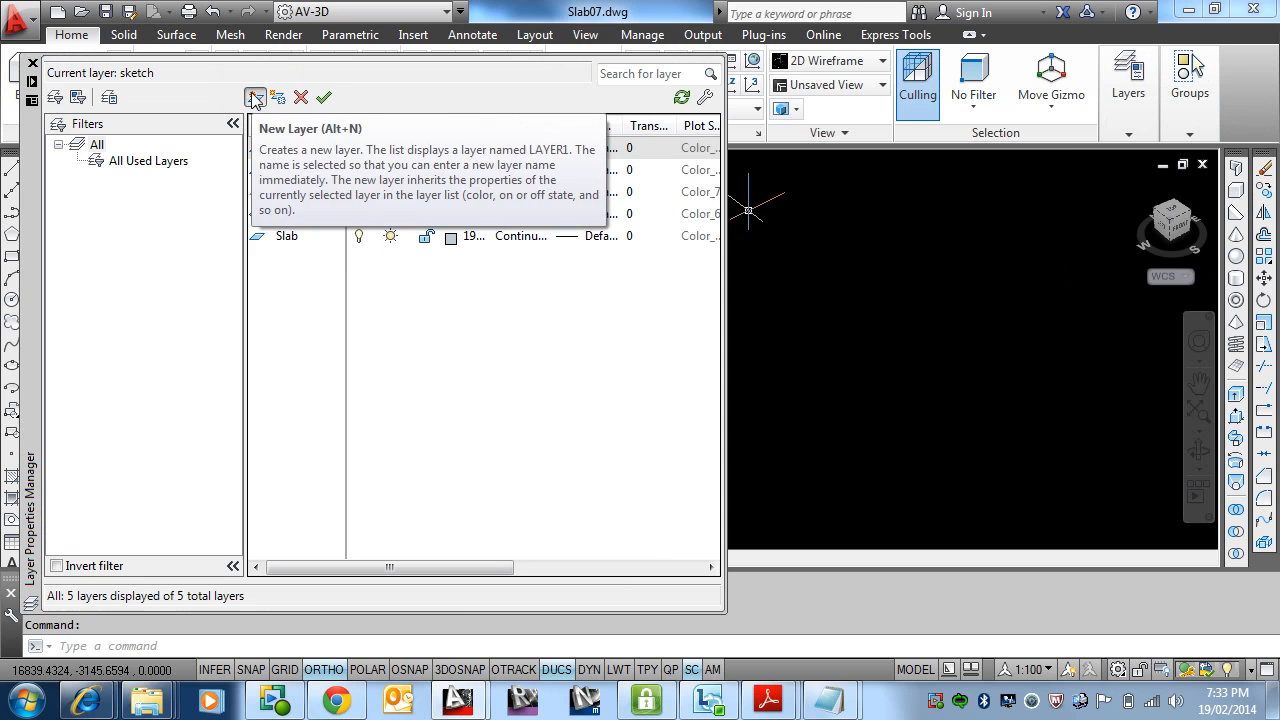
type("Te")
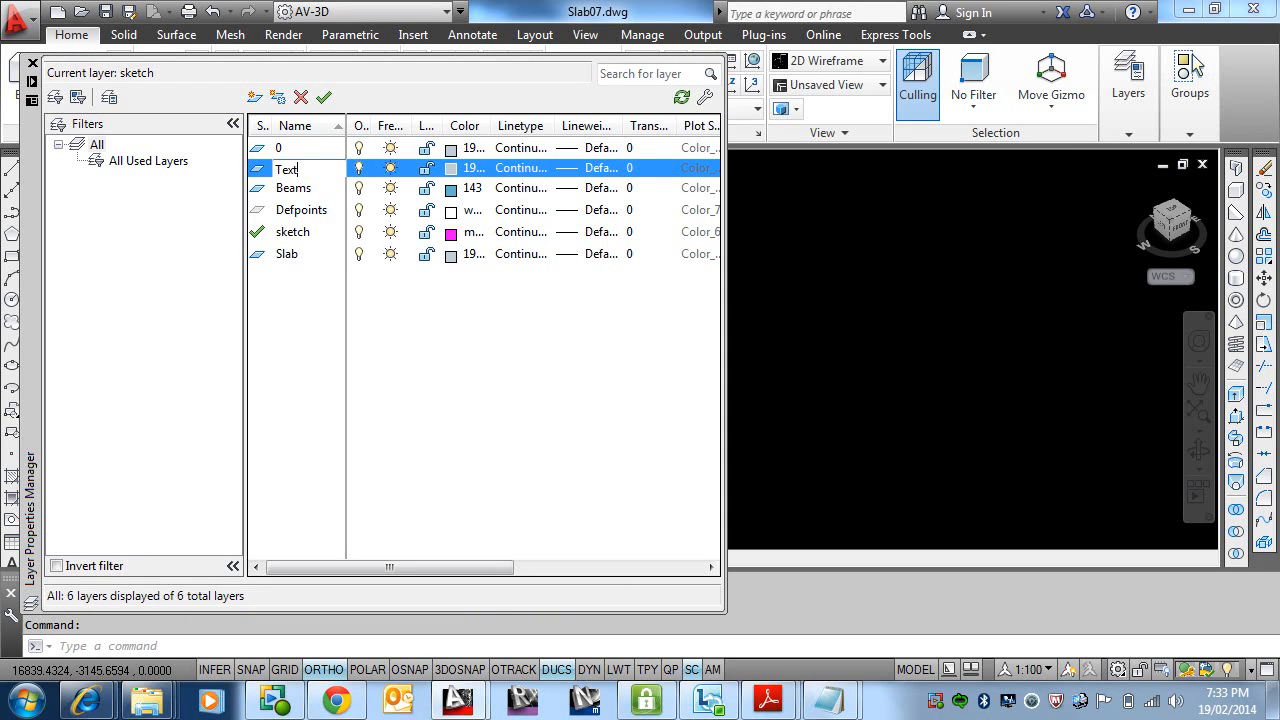
type("xt")
key("Return")
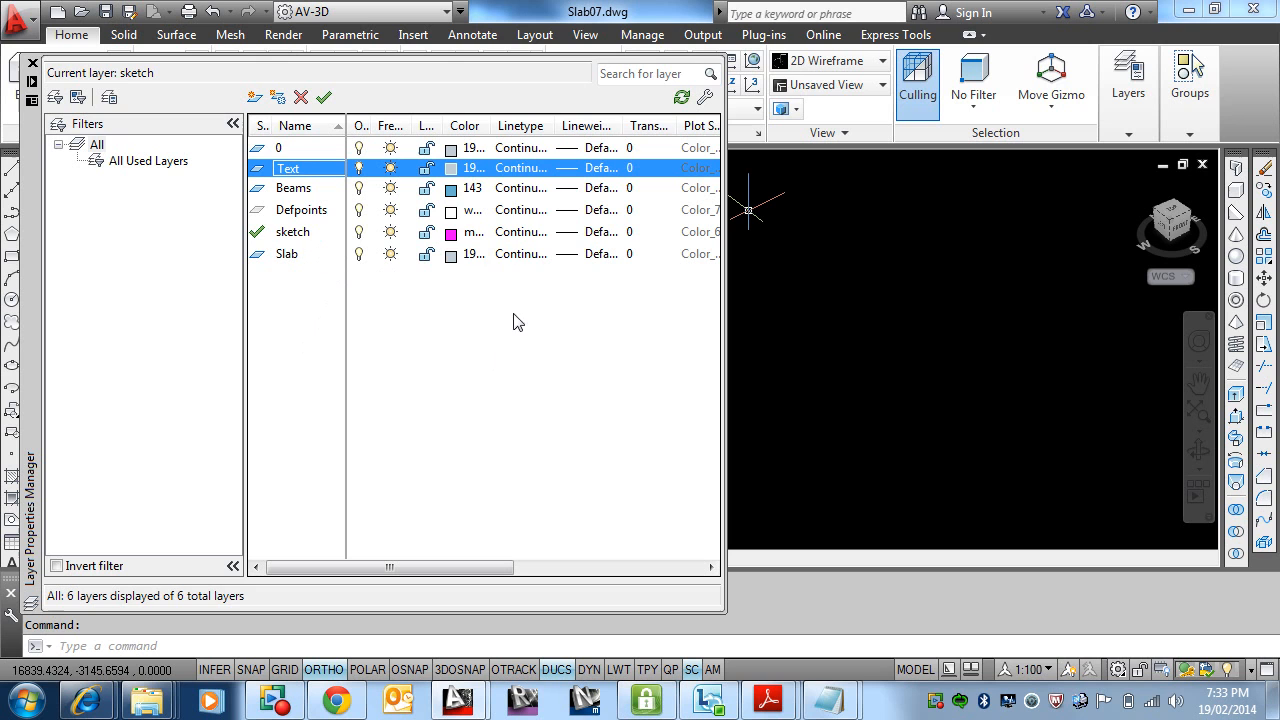
Set the Text layer's color to index color red and make that layer current.
left_click(451, 168)
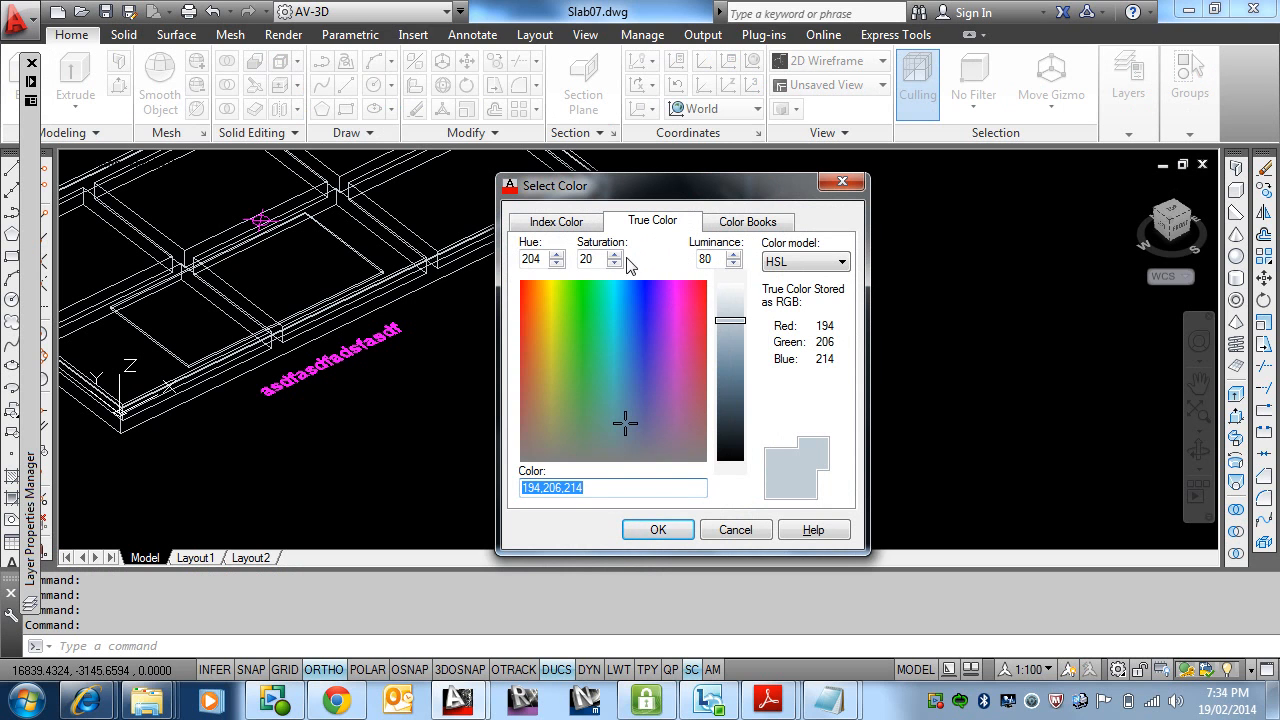
left_click(577, 224)
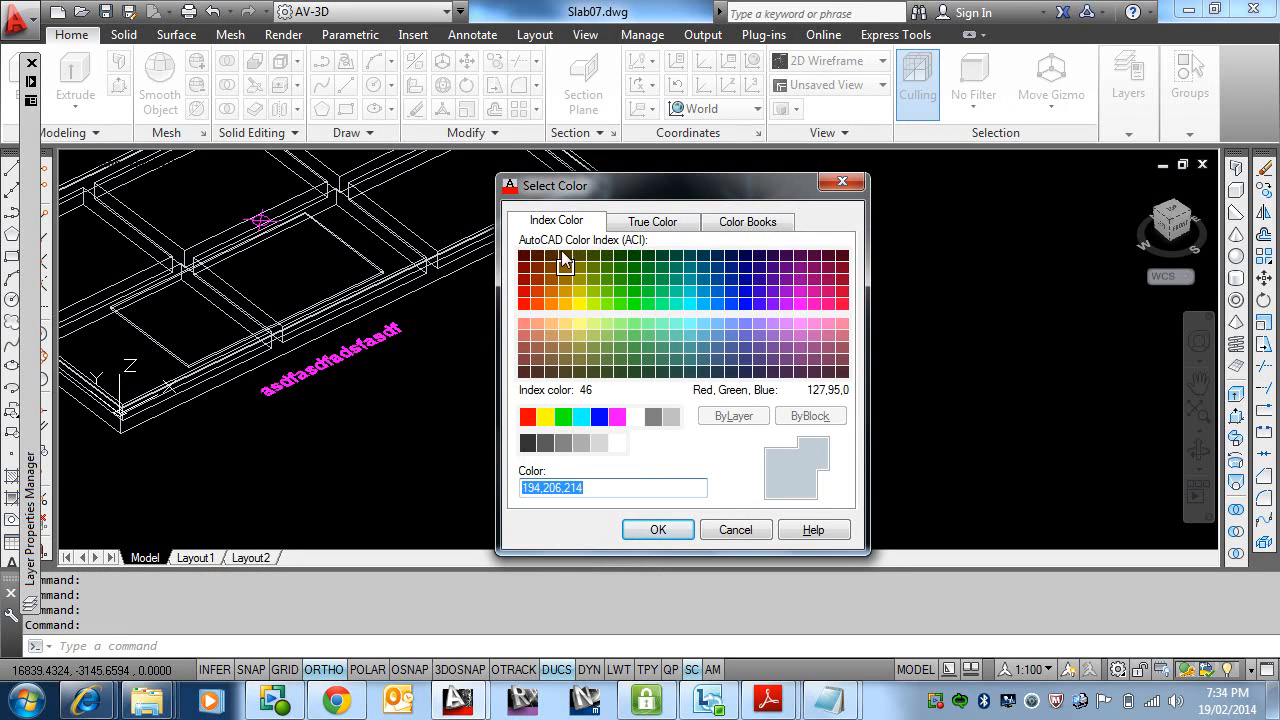
left_click(527, 417)
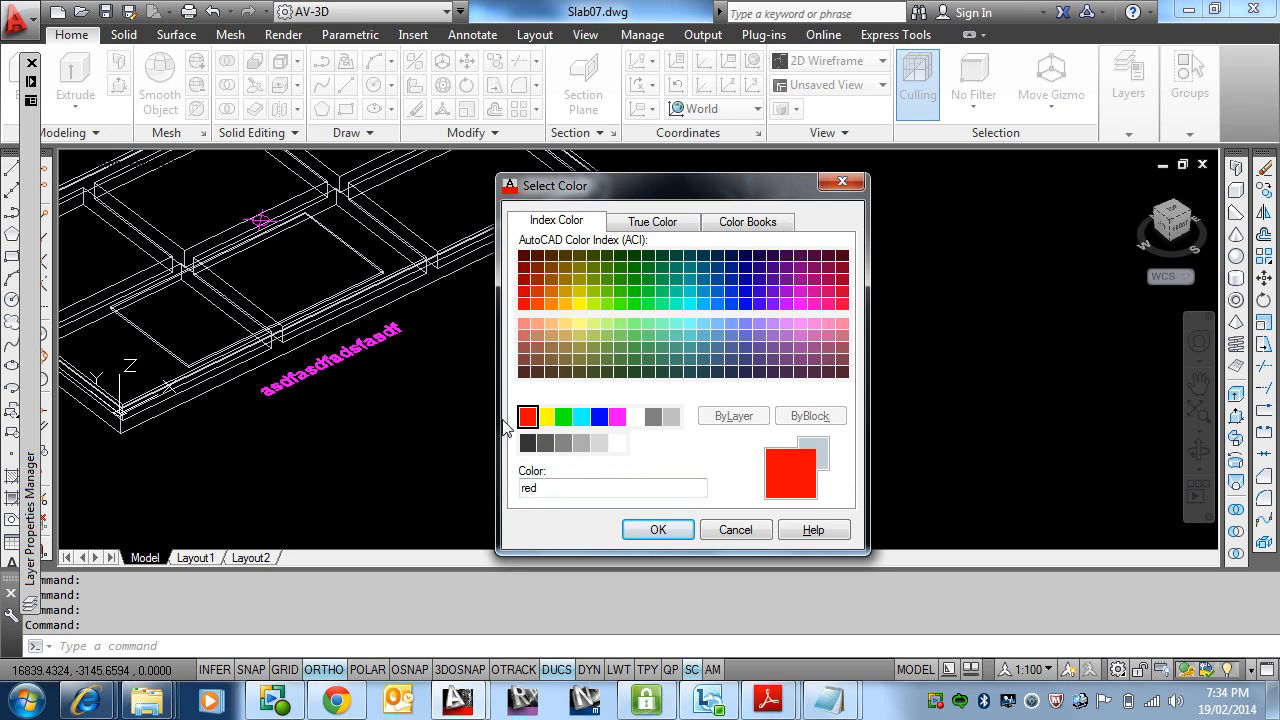
left_click(658, 530)
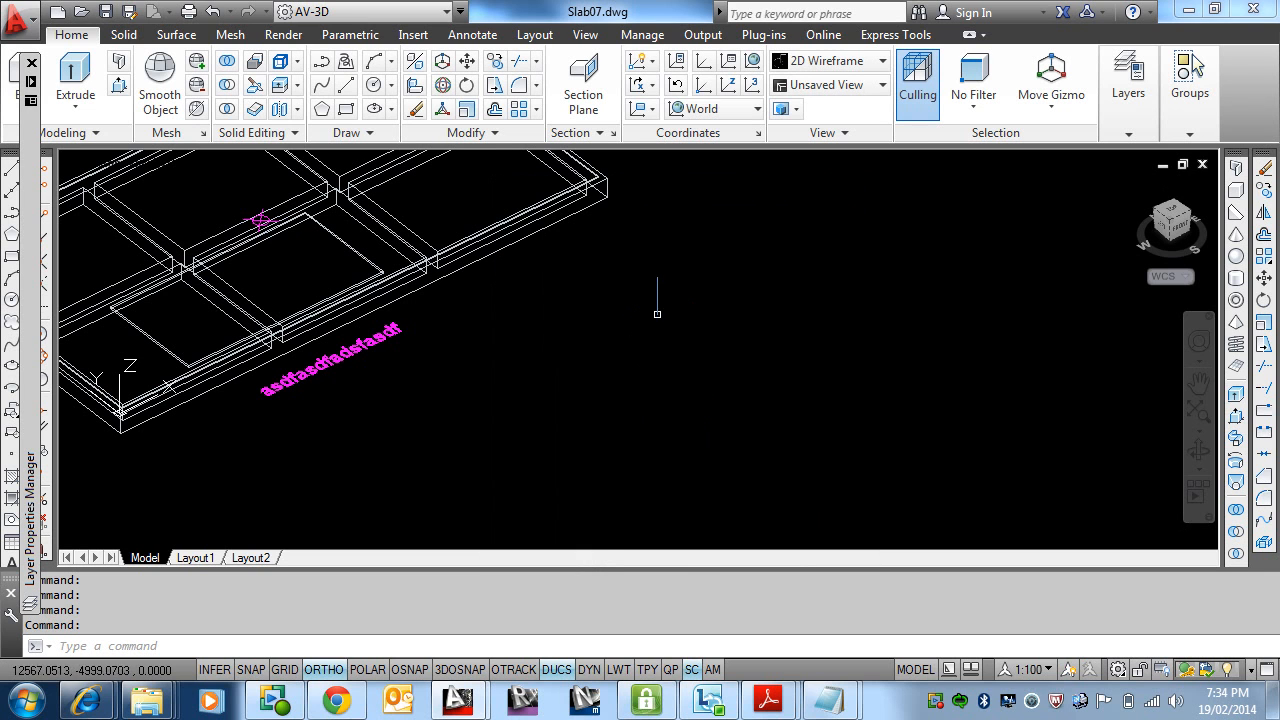
mouse_move(46, 224)
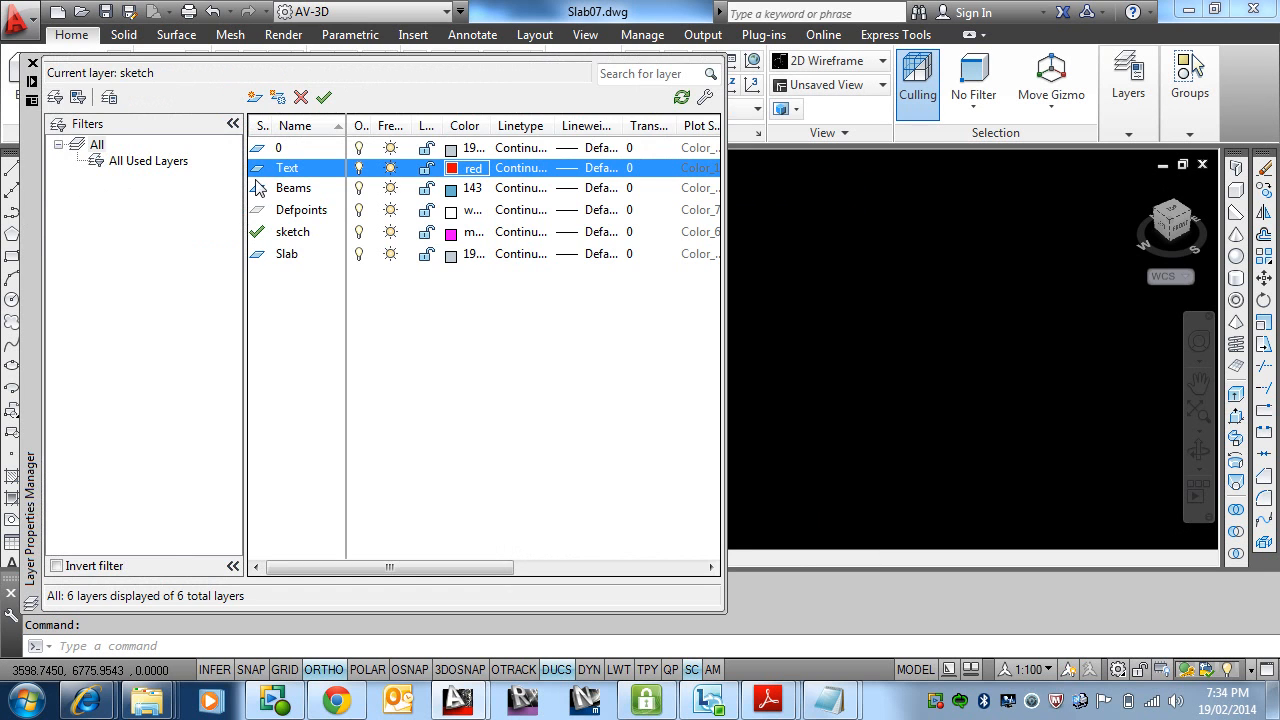
double_click(290, 170)
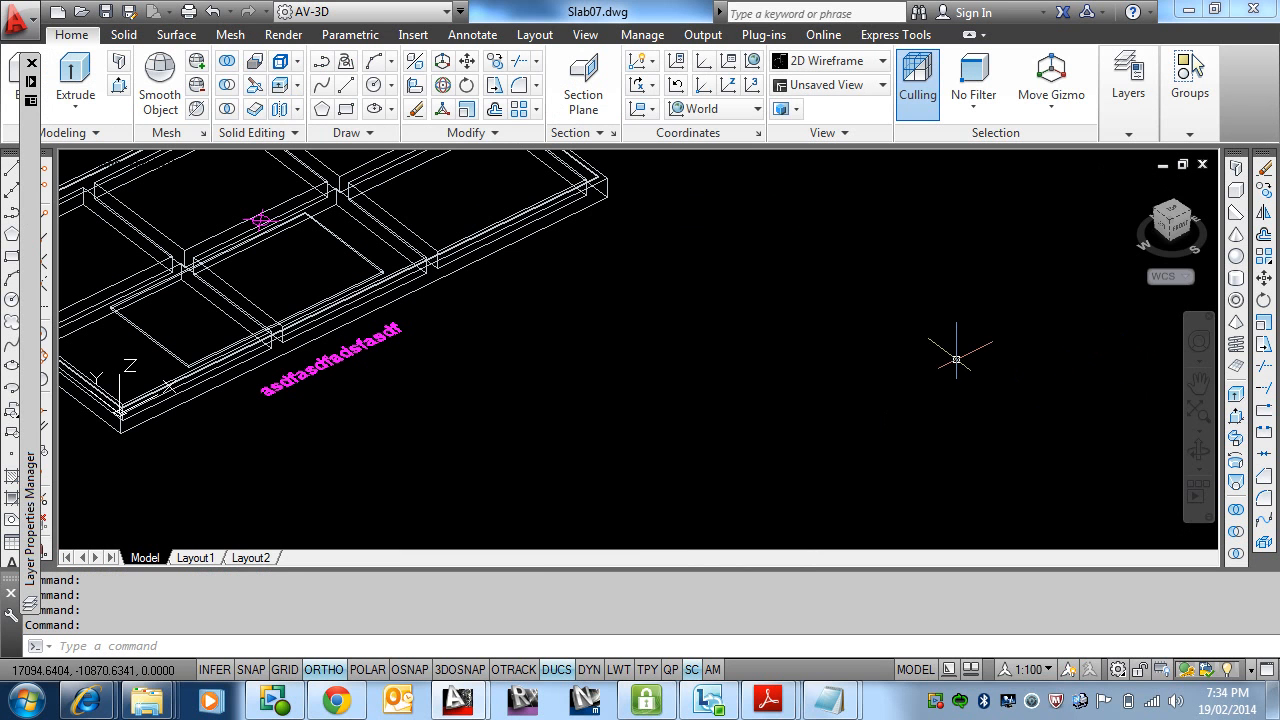
Move the placeholder multiline text beside the slab to the Text layer and deselect it.
left_click(304, 371)
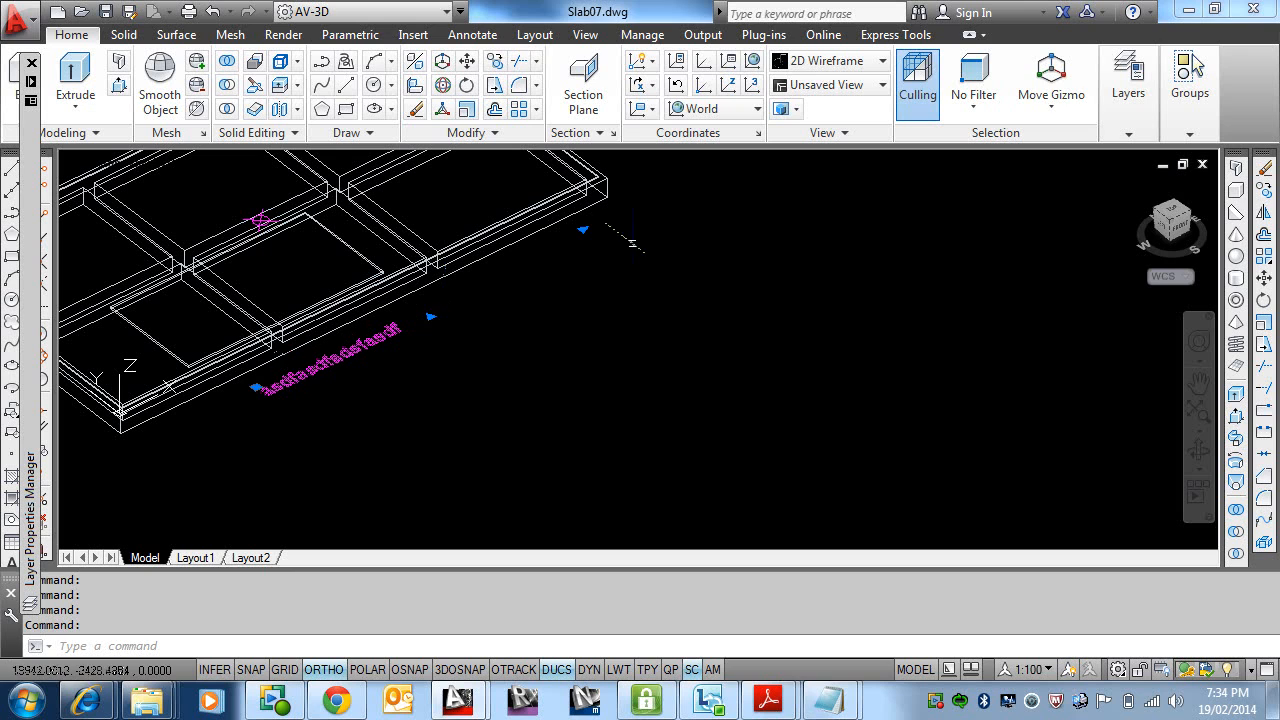
left_click(1130, 95)
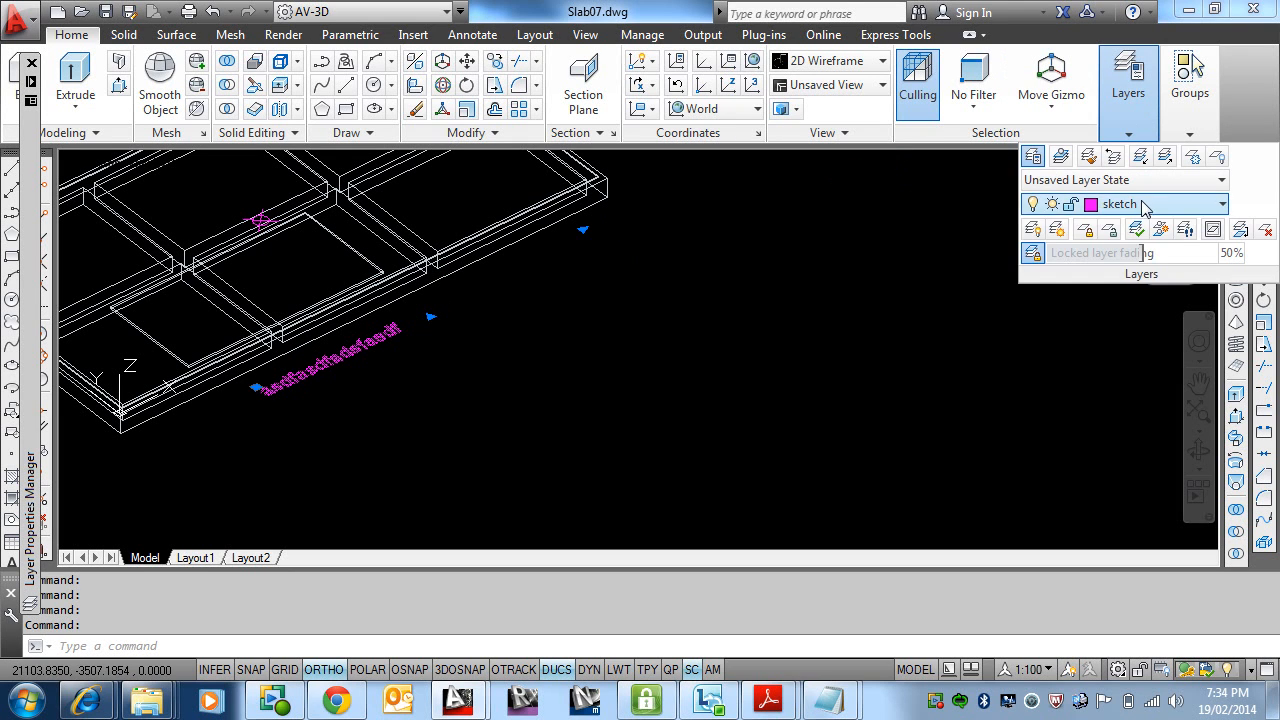
left_click(1146, 205)
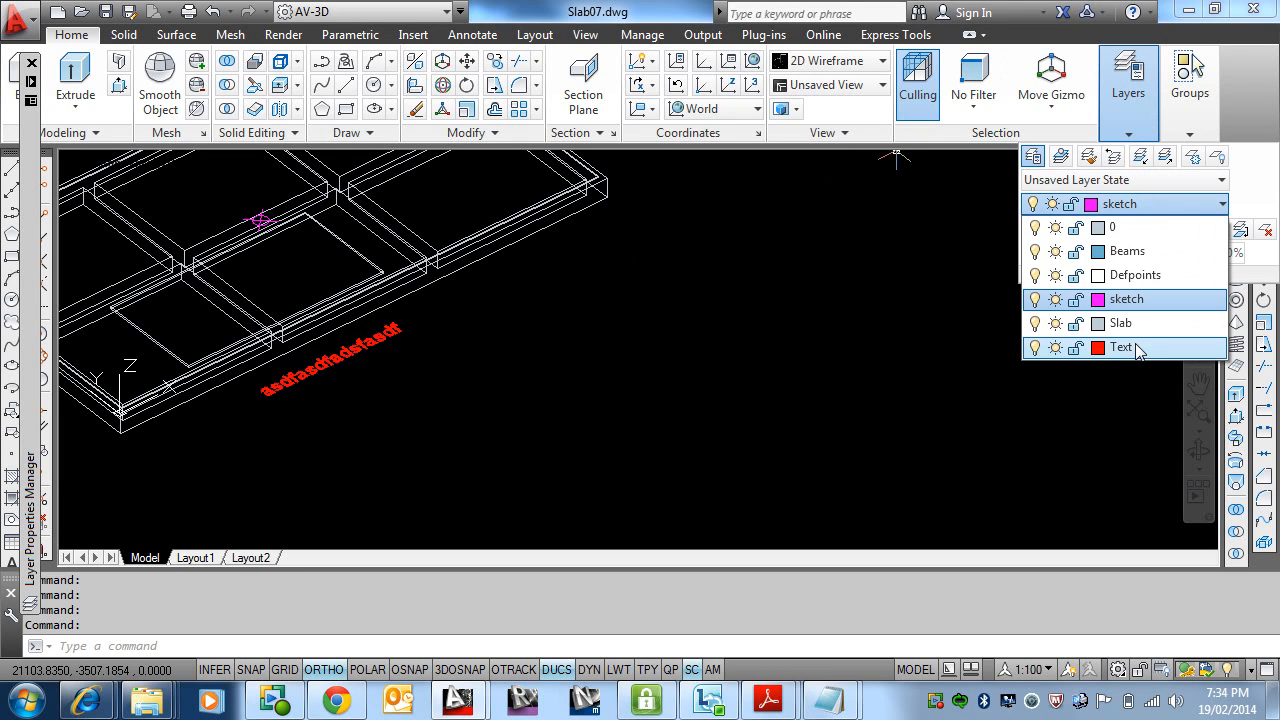
left_click(1122, 347)
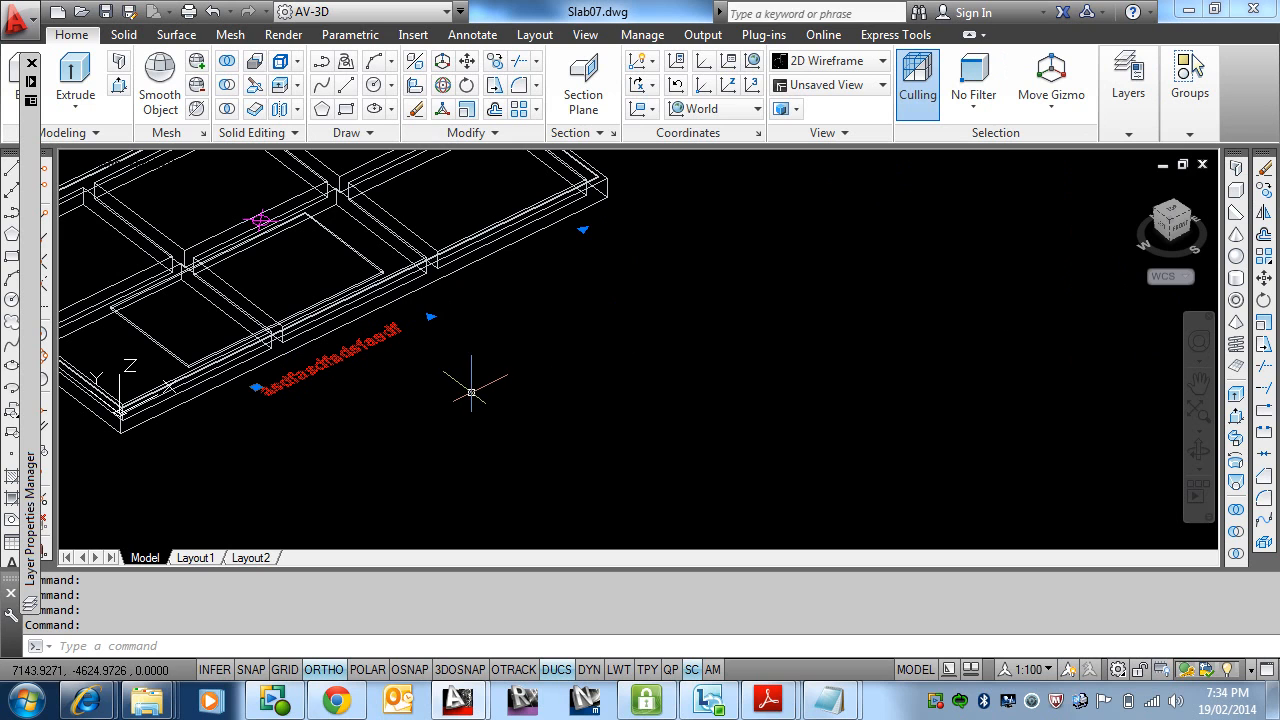
key("Escape")
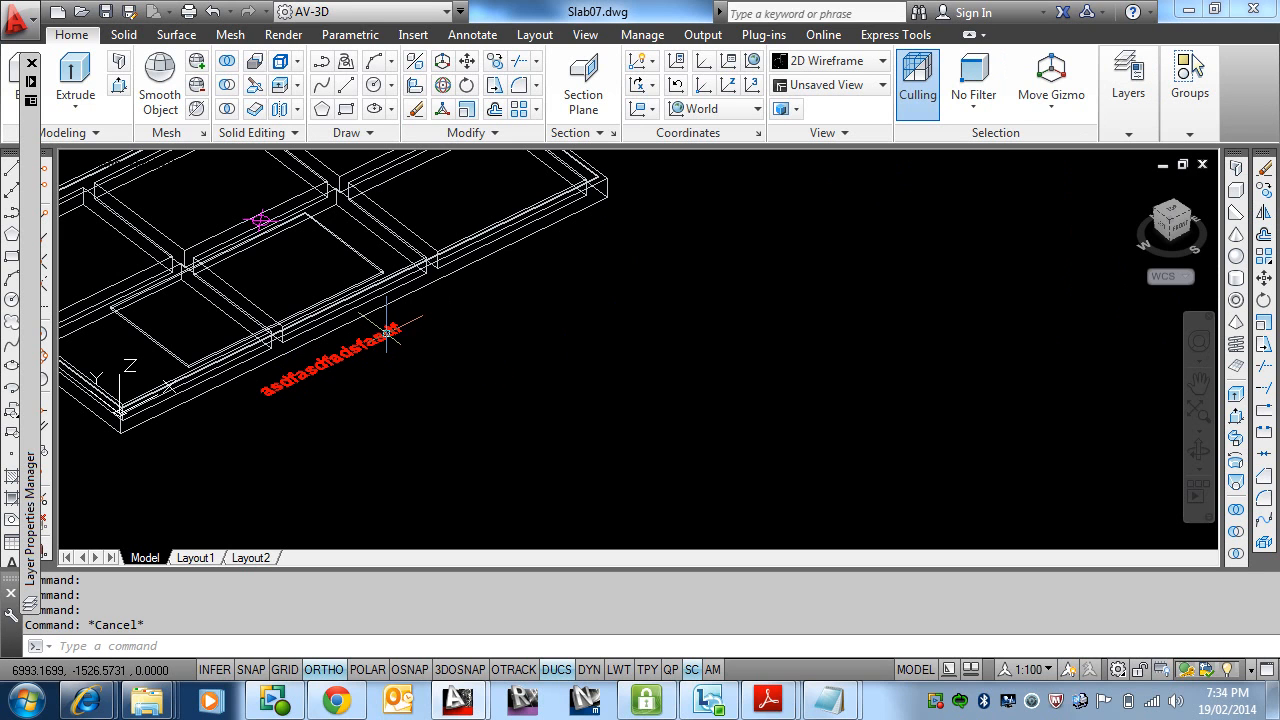
Replace the placeholder multiline text beside the slab with the label "Centroid:".
left_click(388, 334)
double_click(388, 334)
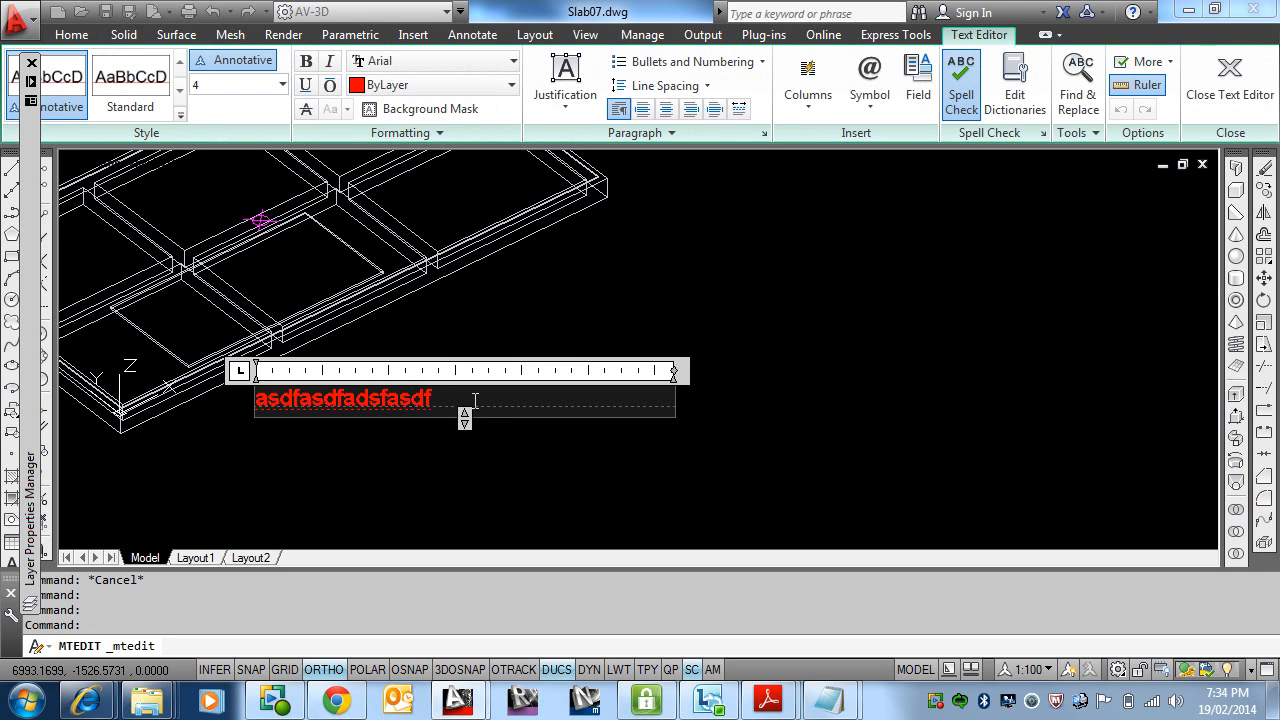
key("ctrl+a")
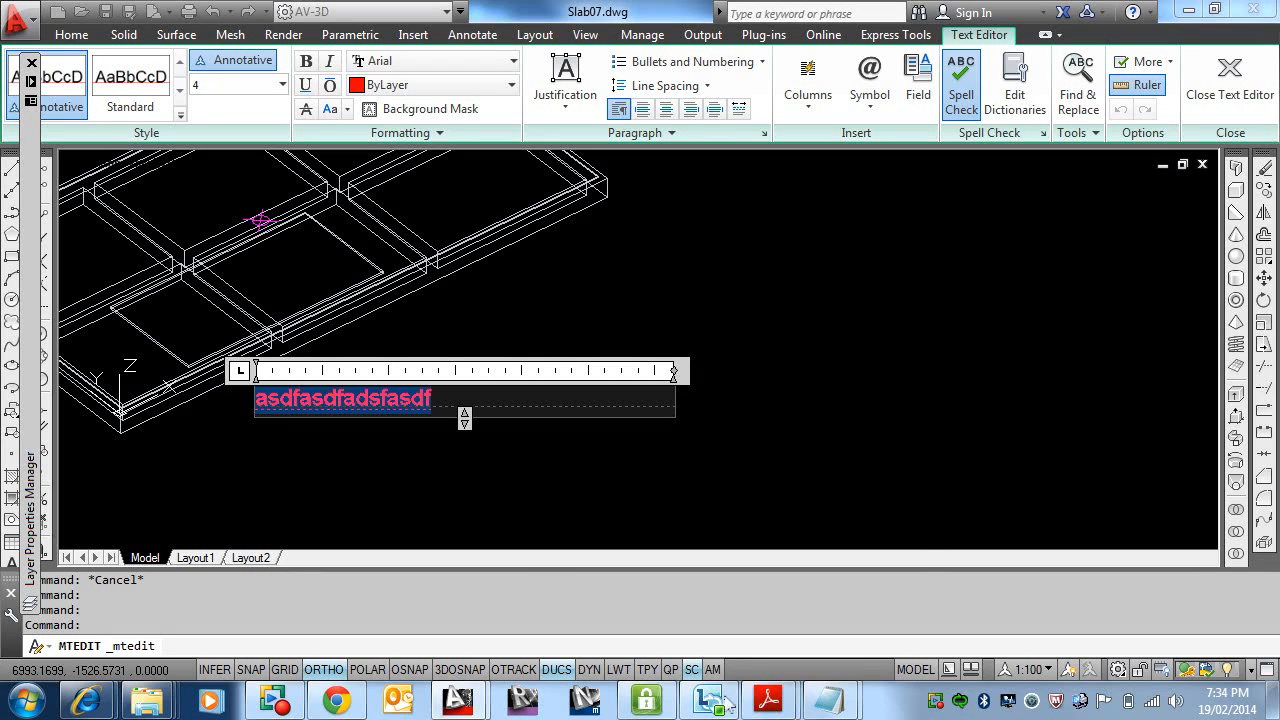
type("Ce")
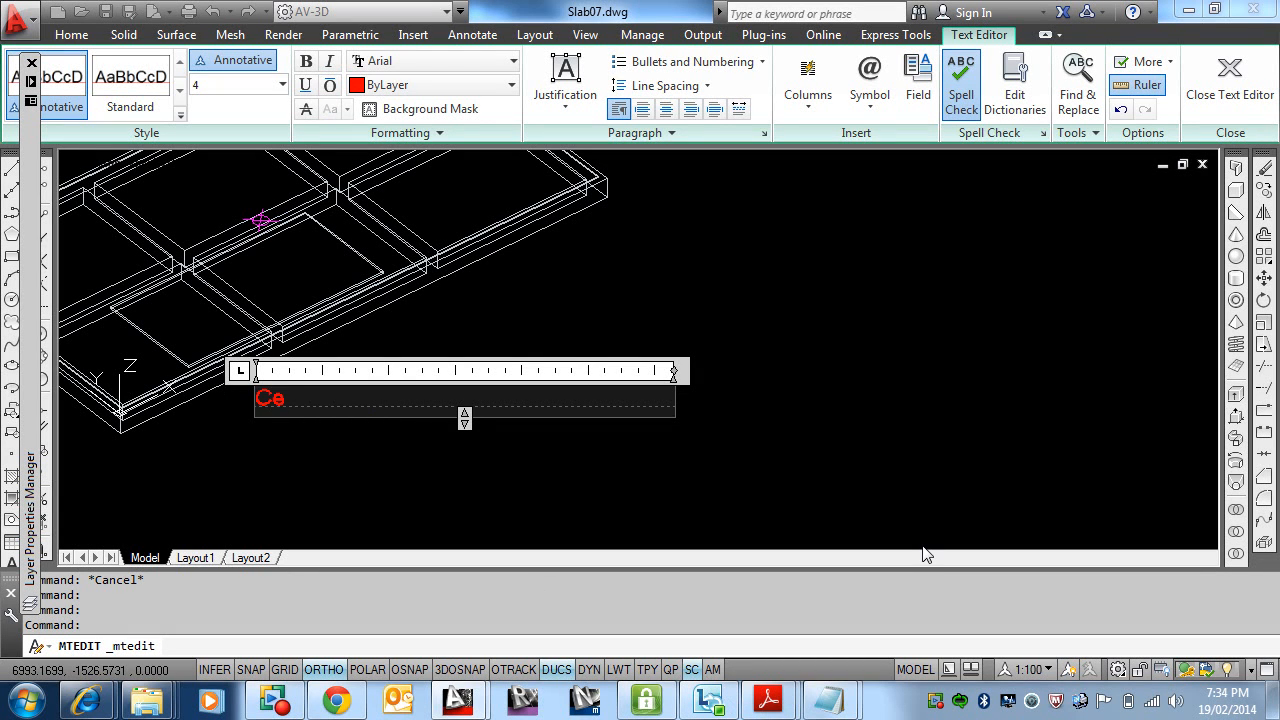
type("ntroid:")
Copy the coordinates 7577.9609,4078.1279,-213.0715 from Slab07.mpr in Notepad, paste them after "Centroid:" in AutoCAD, and widen the text box to fit one line.
mouse_move(843, 707)
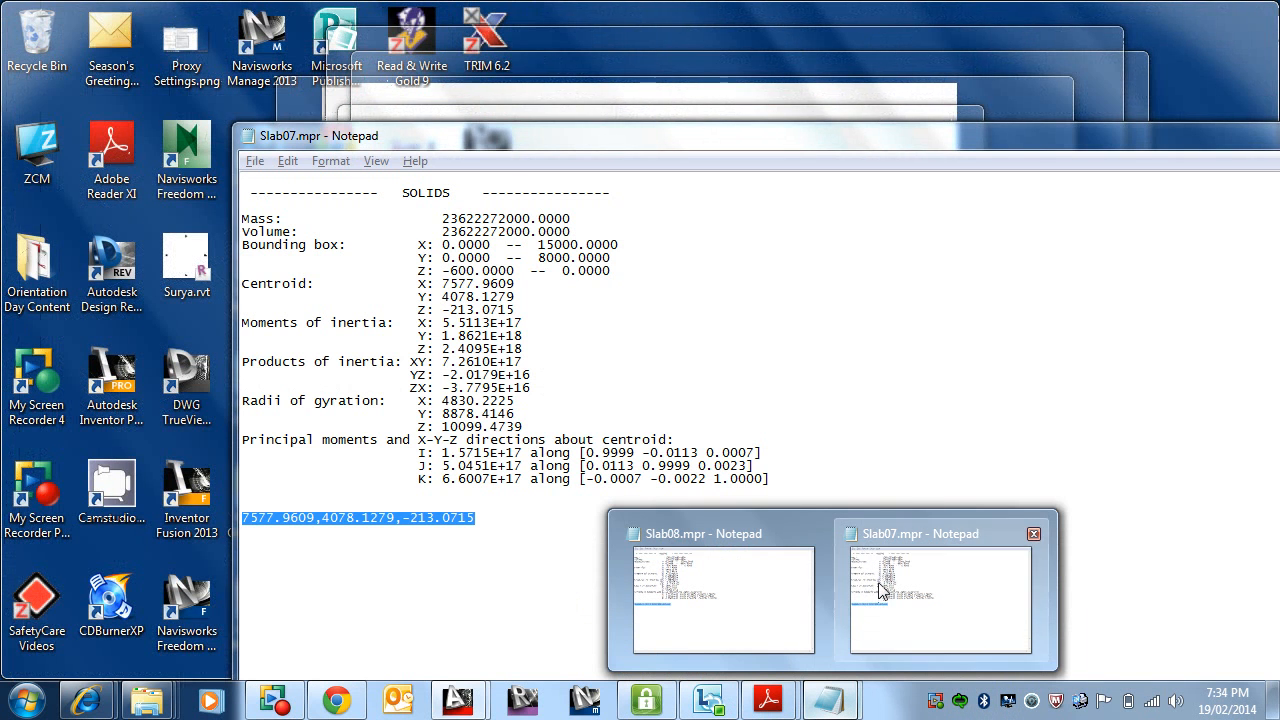
left_click(880, 590)
left_click_drag(486, 520, 241, 521)
key("ctrl+c")
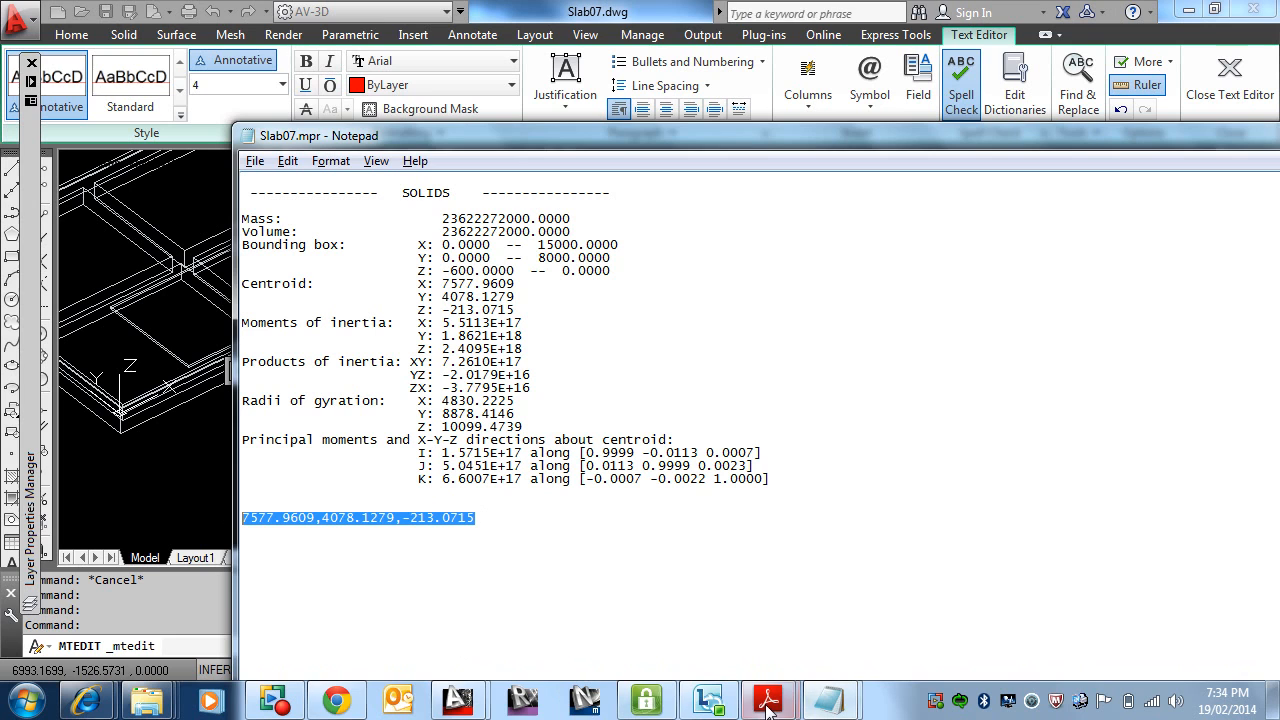
mouse_move(440, 705)
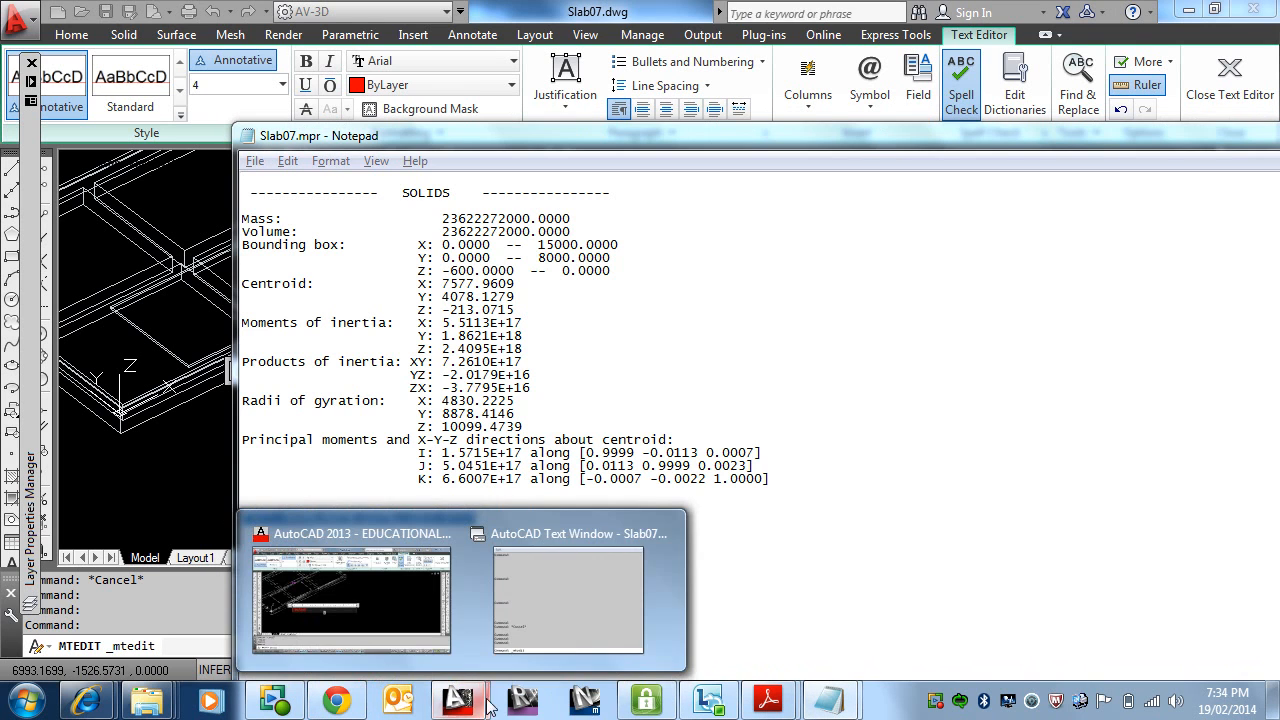
left_click(363, 612)
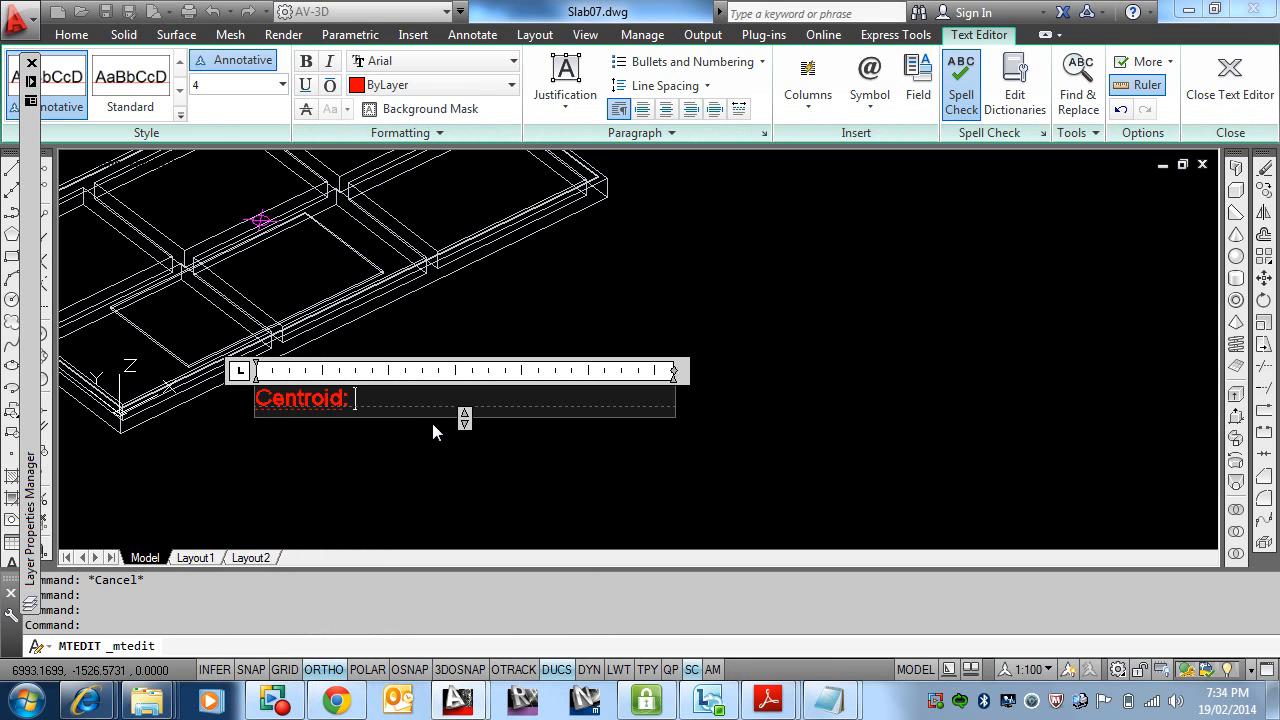
key("ctrl+v")
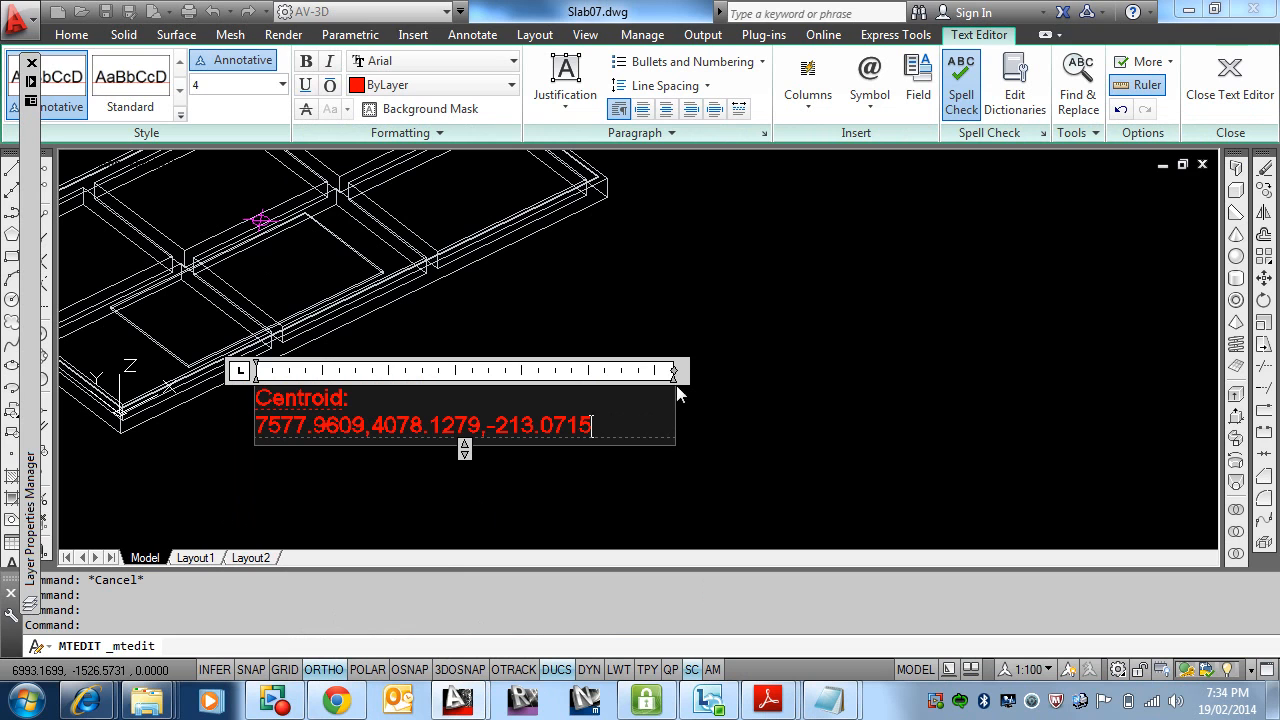
left_click_drag(678, 374, 857, 370)
left_click_drag(965, 370, 975, 370)
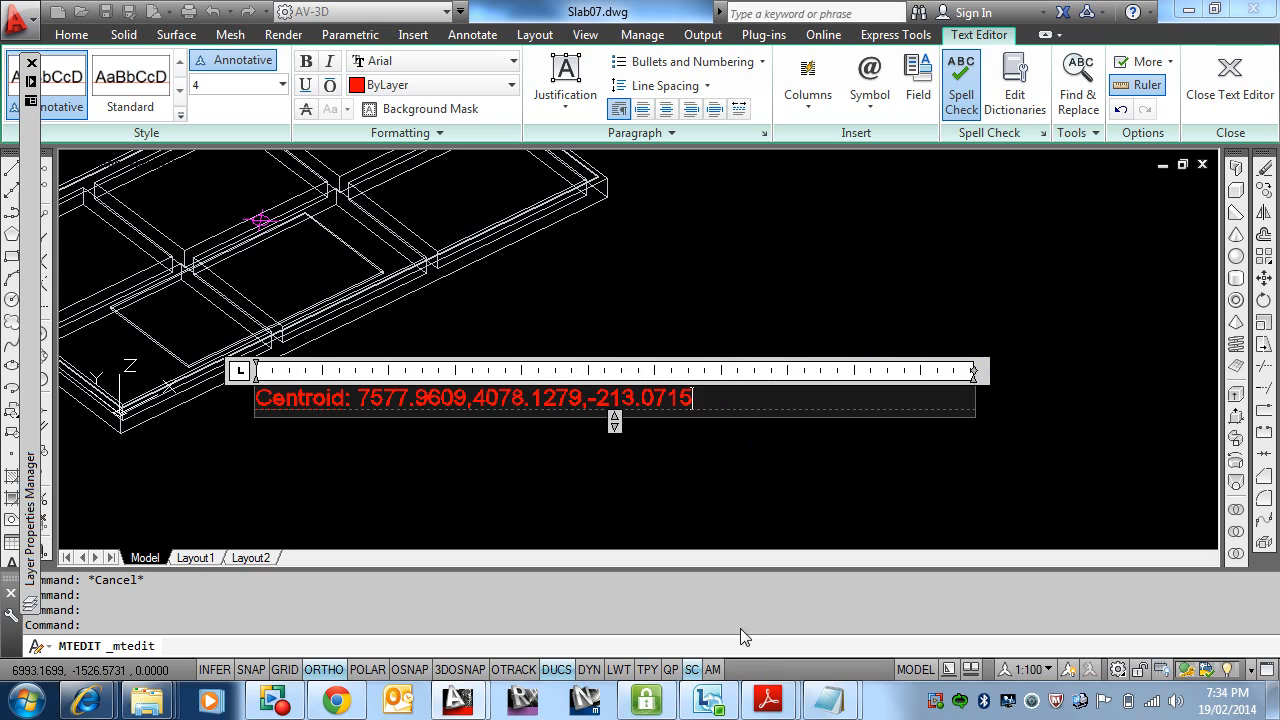
Check the note in the example PDF and copy the volume value 23622272000.0000 from Slab08.mpr in Notepad.
mouse_move(768, 700)
left_click(862, 630)
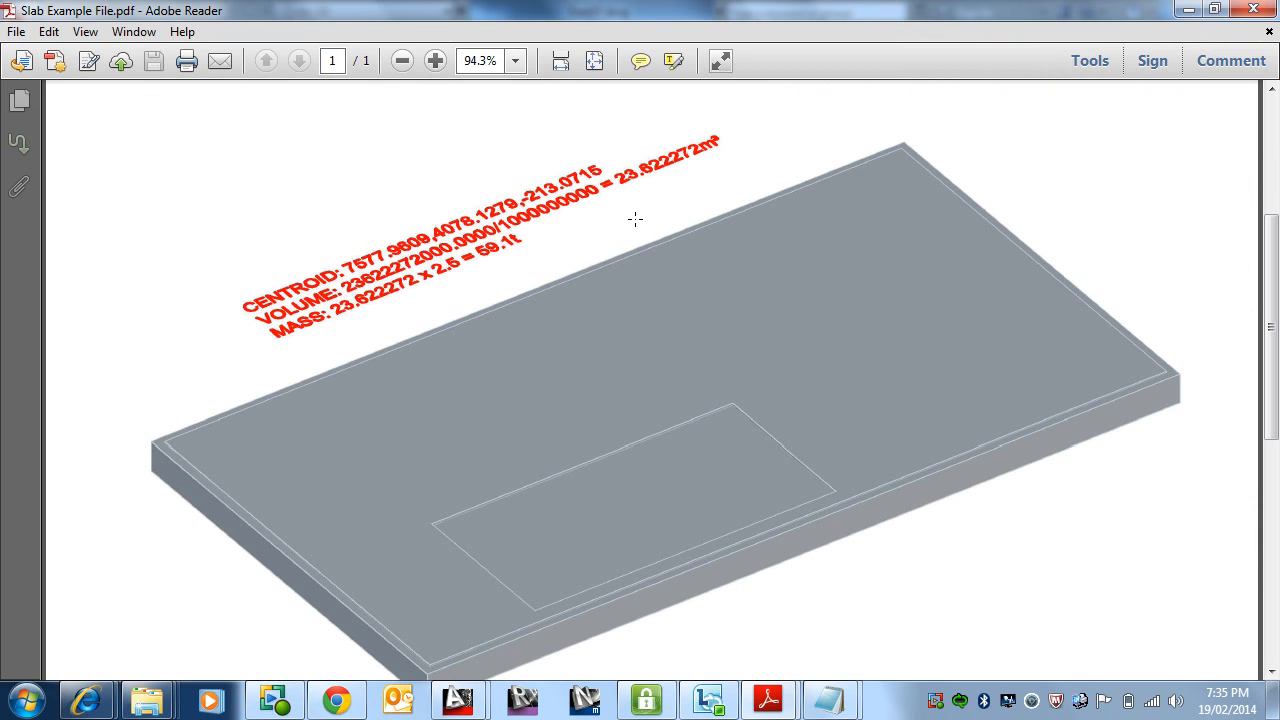
mouse_move(829, 698)
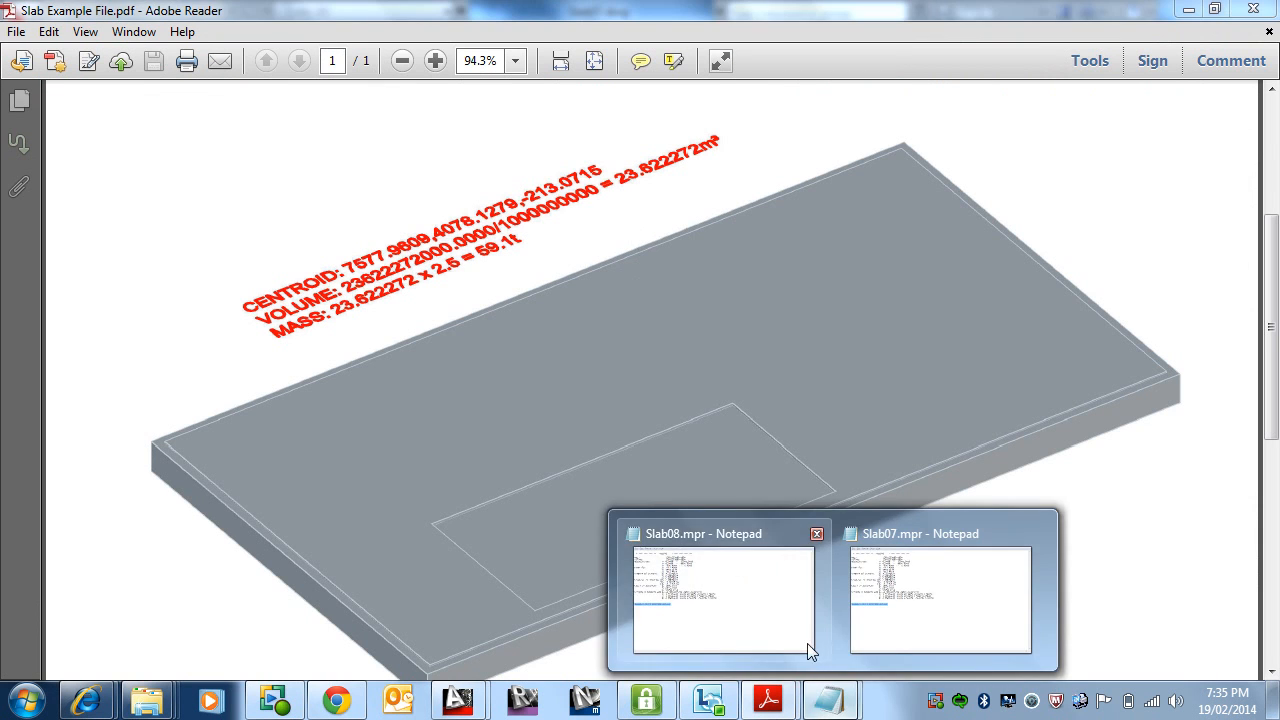
left_click(780, 626)
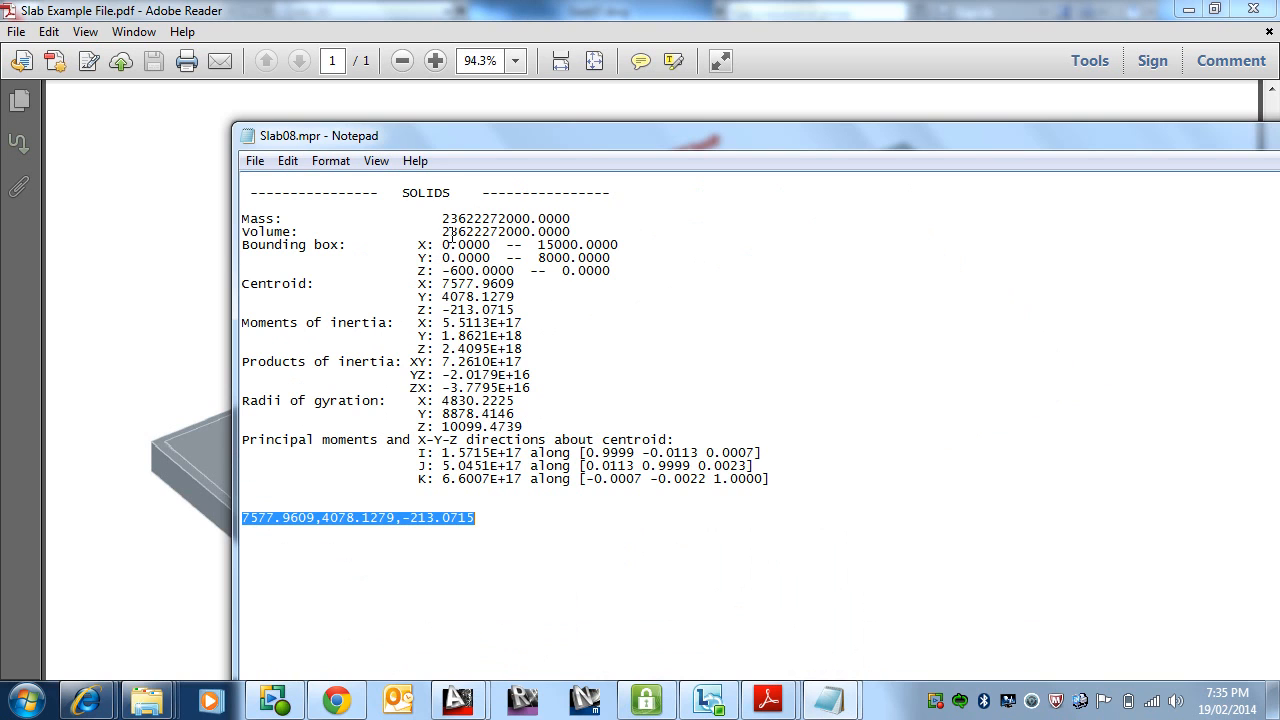
left_click(443, 228)
left_click_drag(443, 231, 576, 220)
key("ctrl+c")
key("alt+Tab")
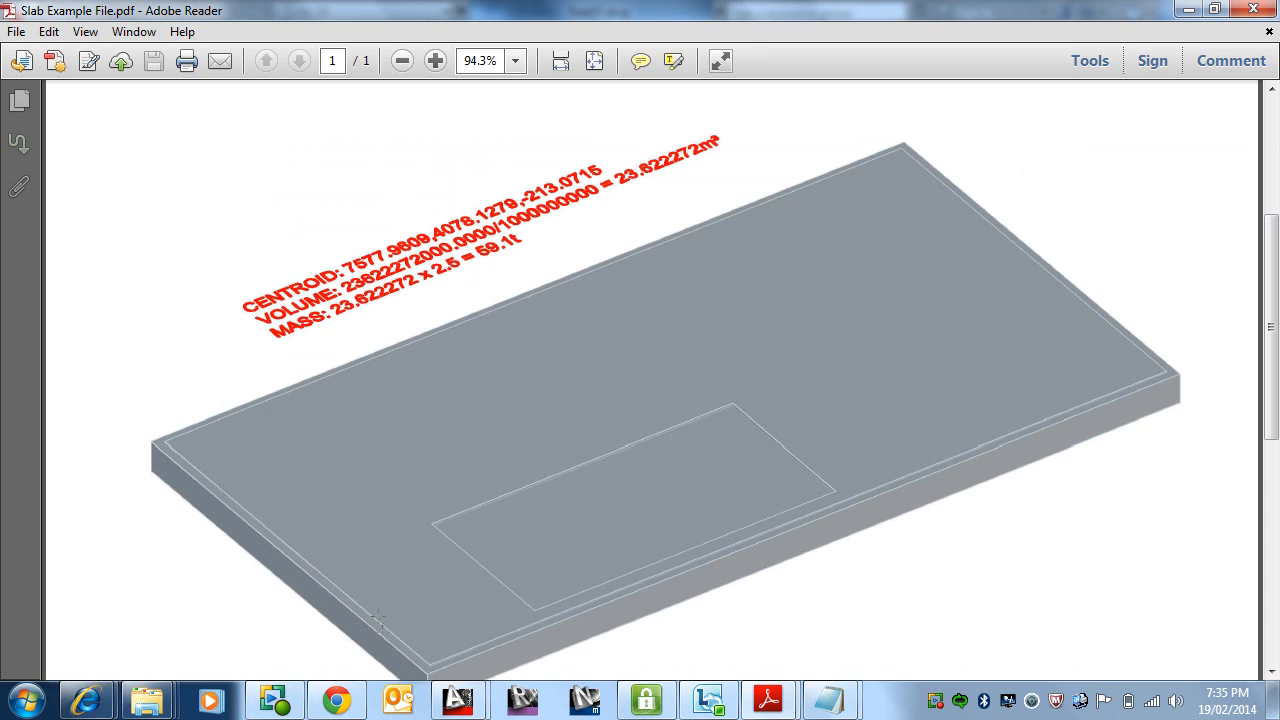
Switch to AutoCAD and add a second line to the note reading "Volume: 23622272000.0000".
mouse_move(457, 700)
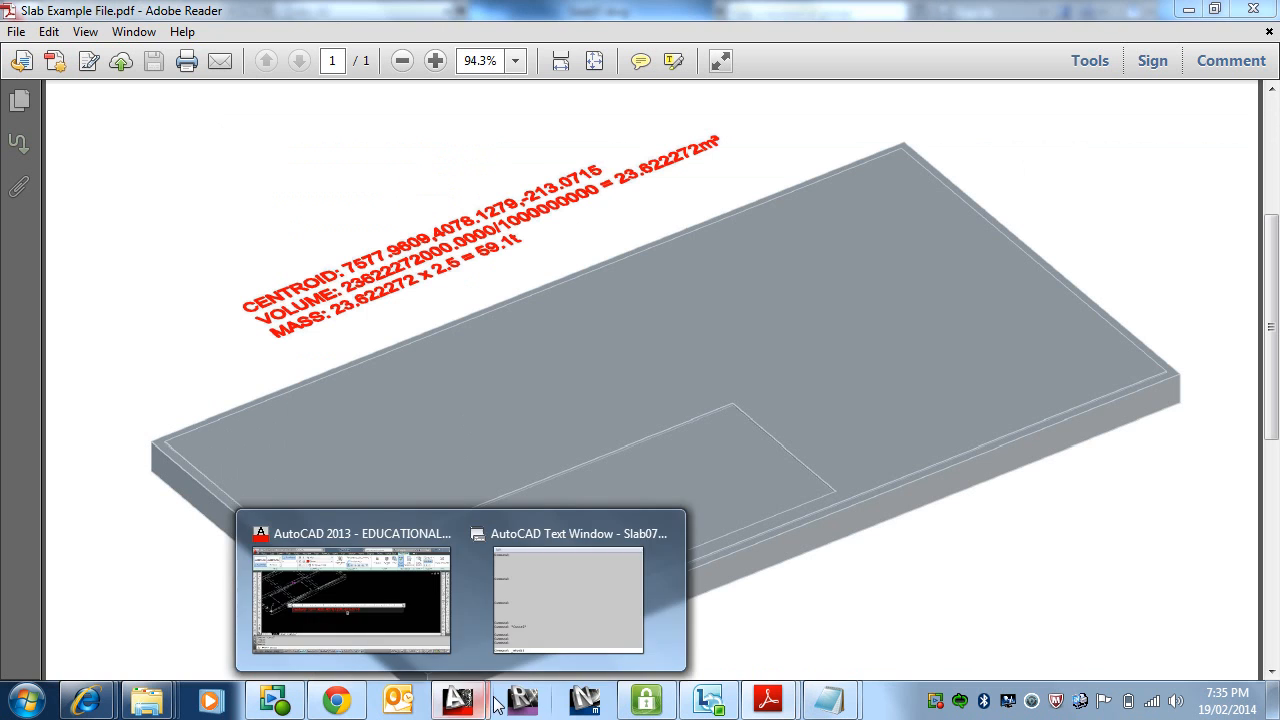
left_click(410, 600)
key("Return")
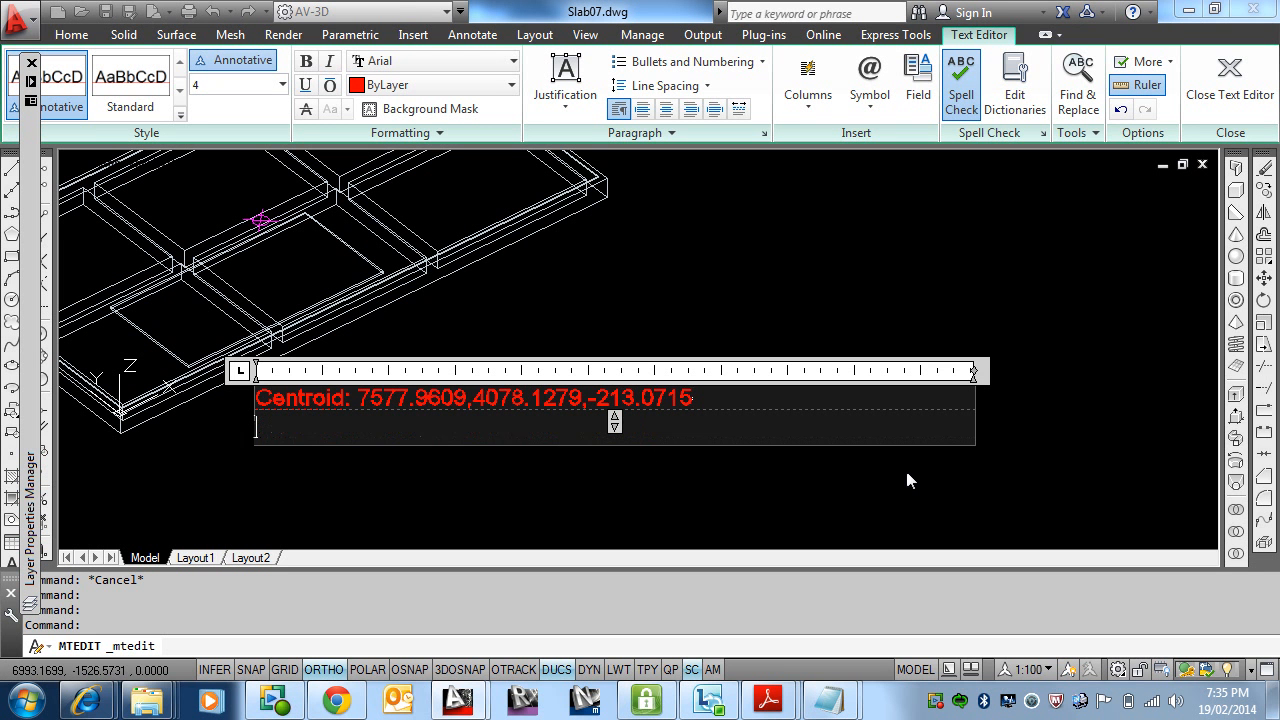
type("Vol")
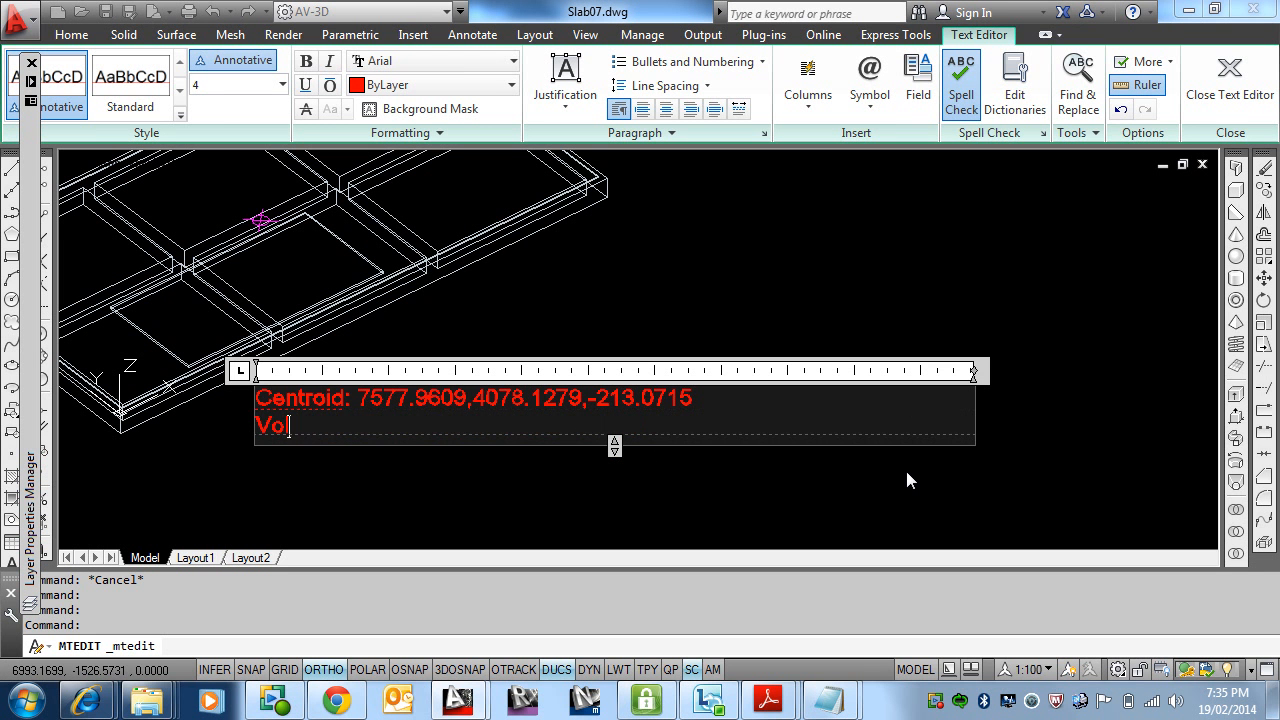
type("ume:")
key("ctrl+v")
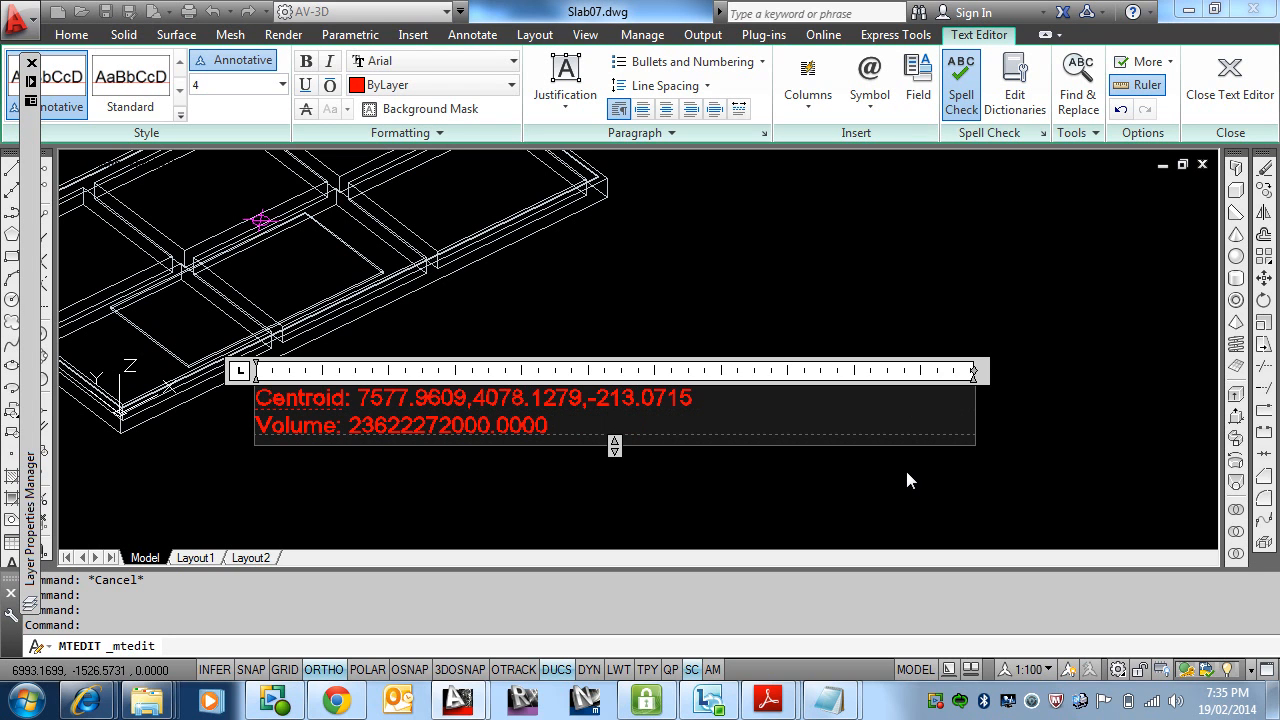
type("/1000000000")
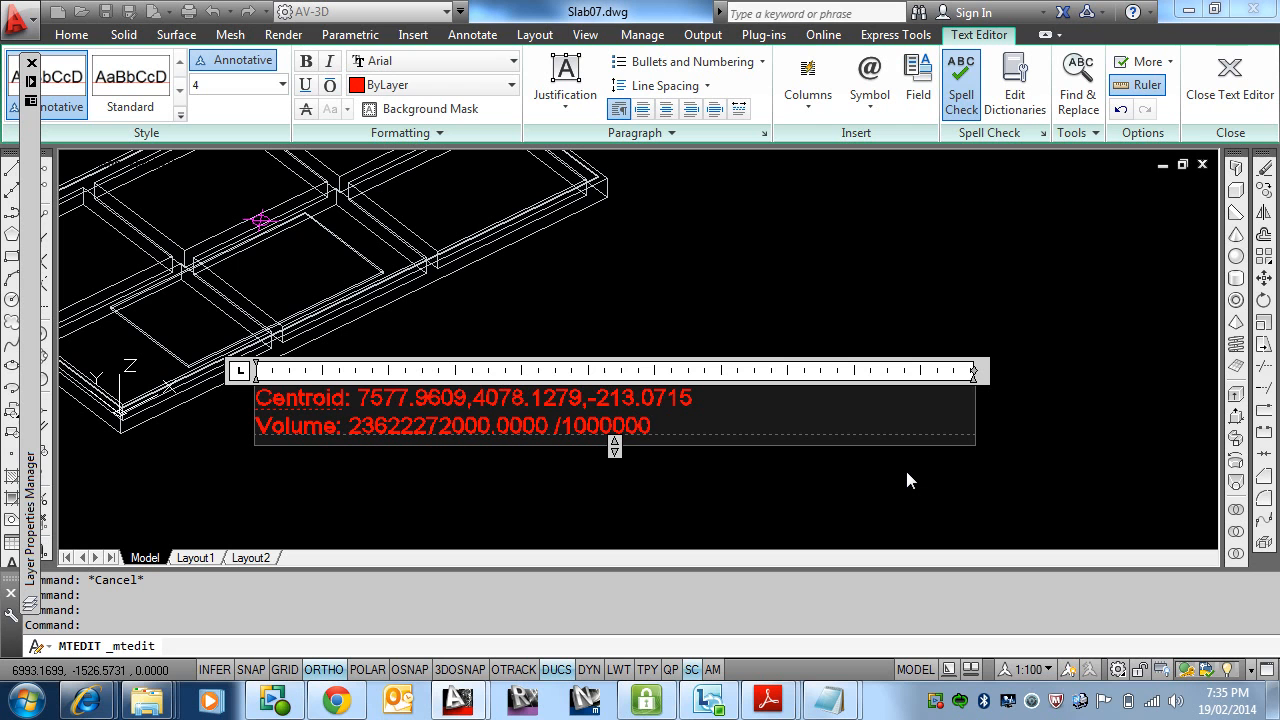
type(" =")
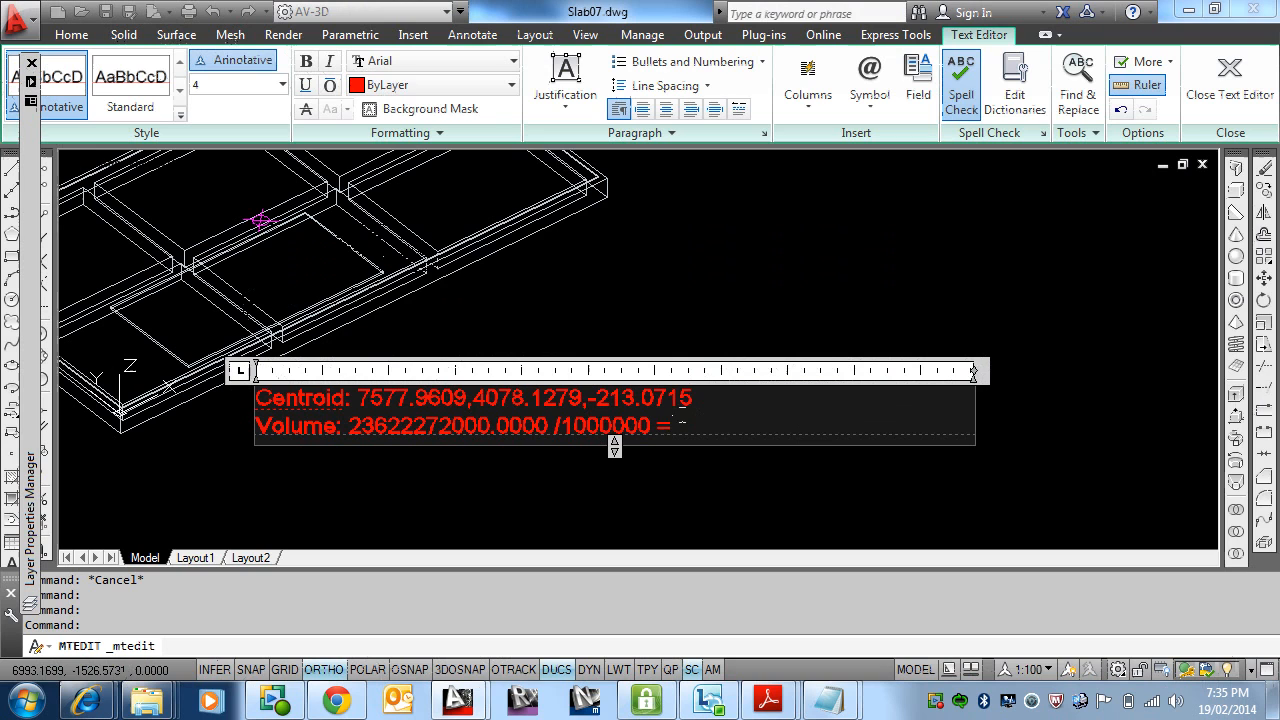
left_click(661, 425)
type("000.0000 /1000000 00=")
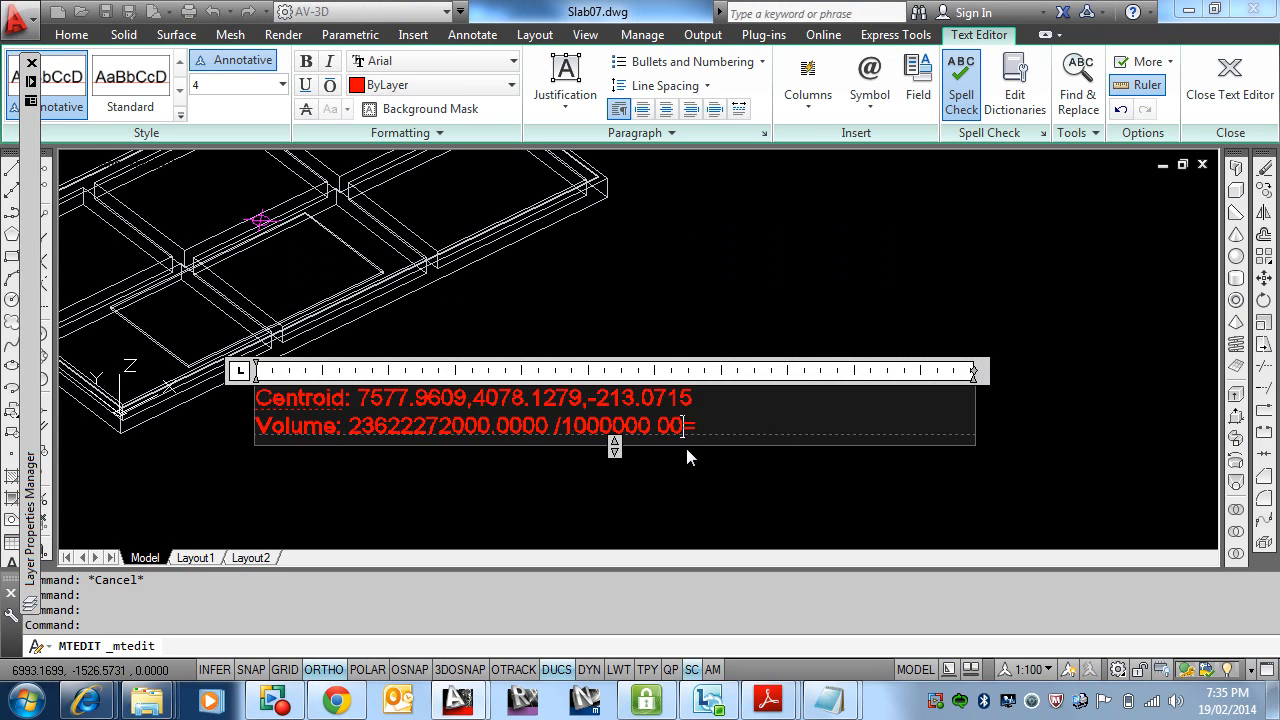
key("BackSpace")
type("00")
key("End")
key("alt+Tab")
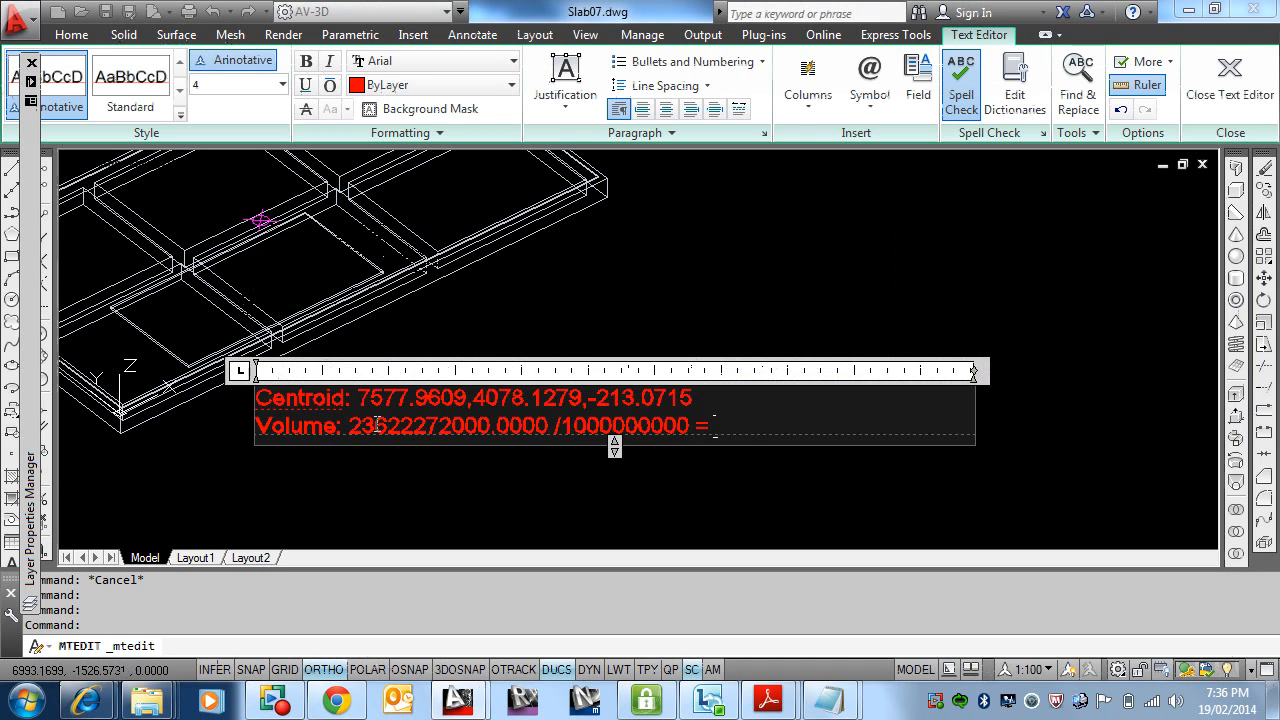
Copy the digits 2362227 from the volume value to the line's end and insert a decimal point to give the result 23.62227.
left_click_drag(347, 425, 436, 425)
key("ctrl+c")
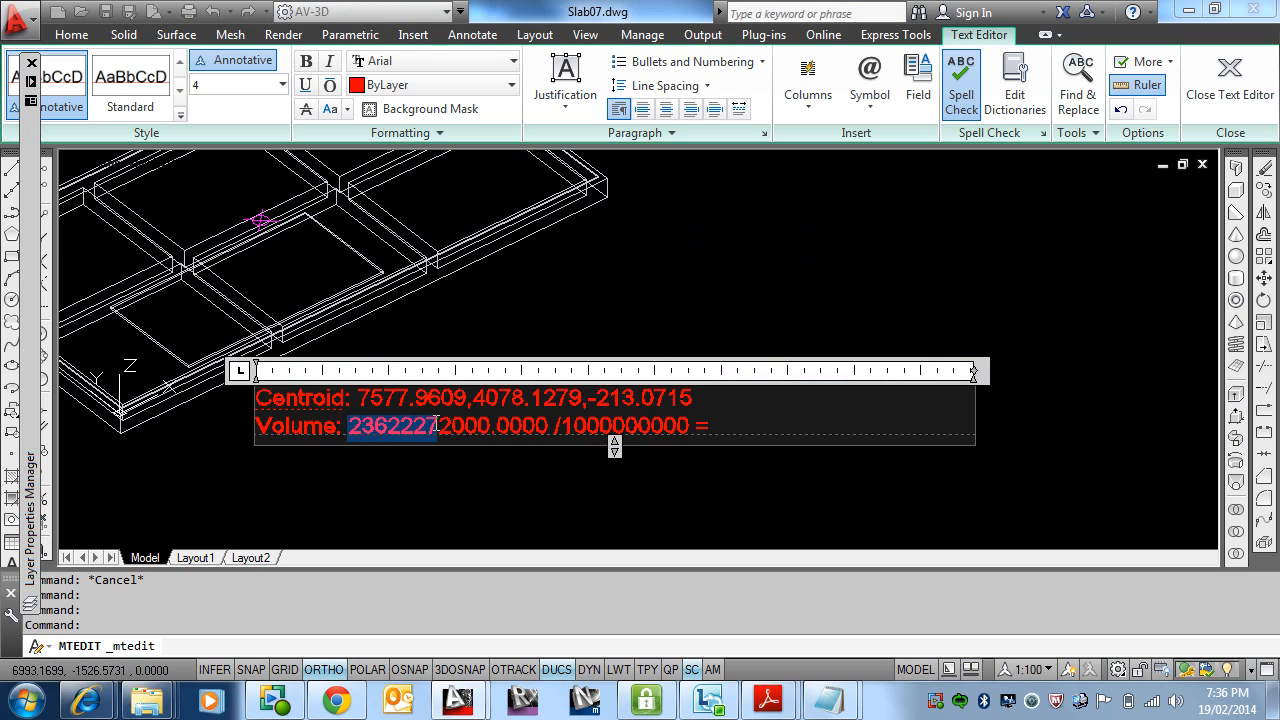
left_click(748, 429)
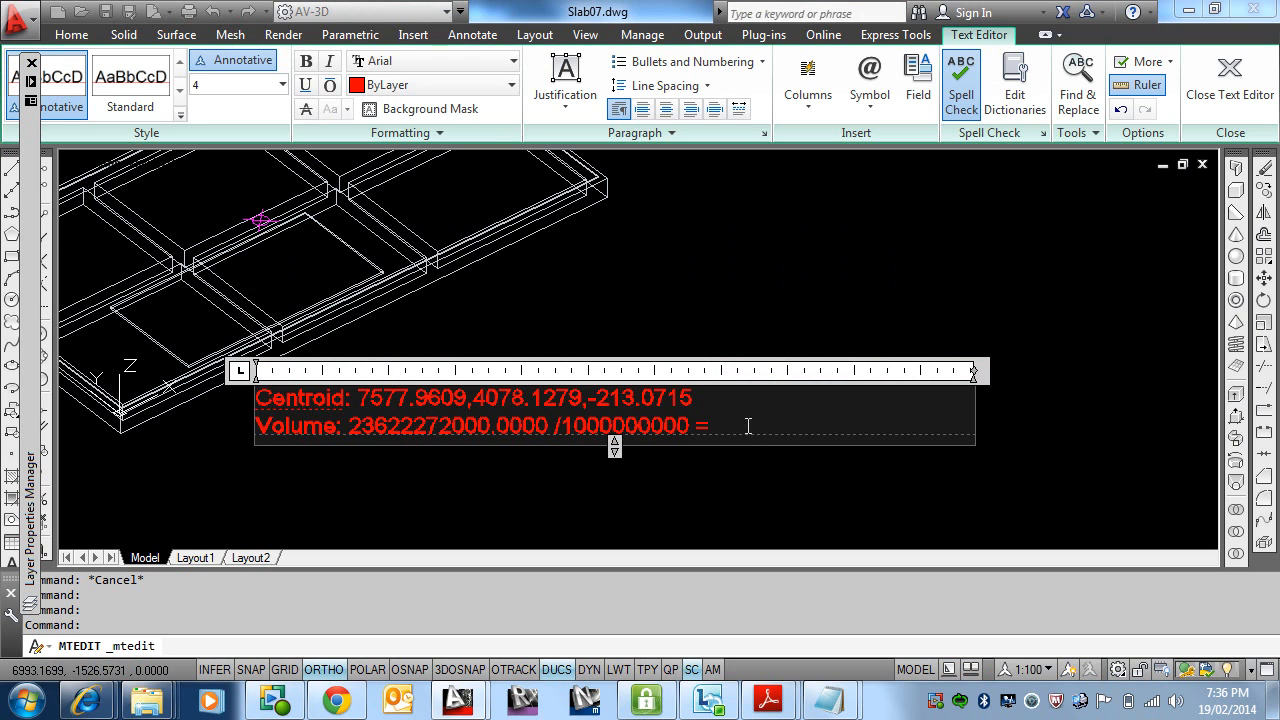
key("ctrl+v")
left_click(745, 428)
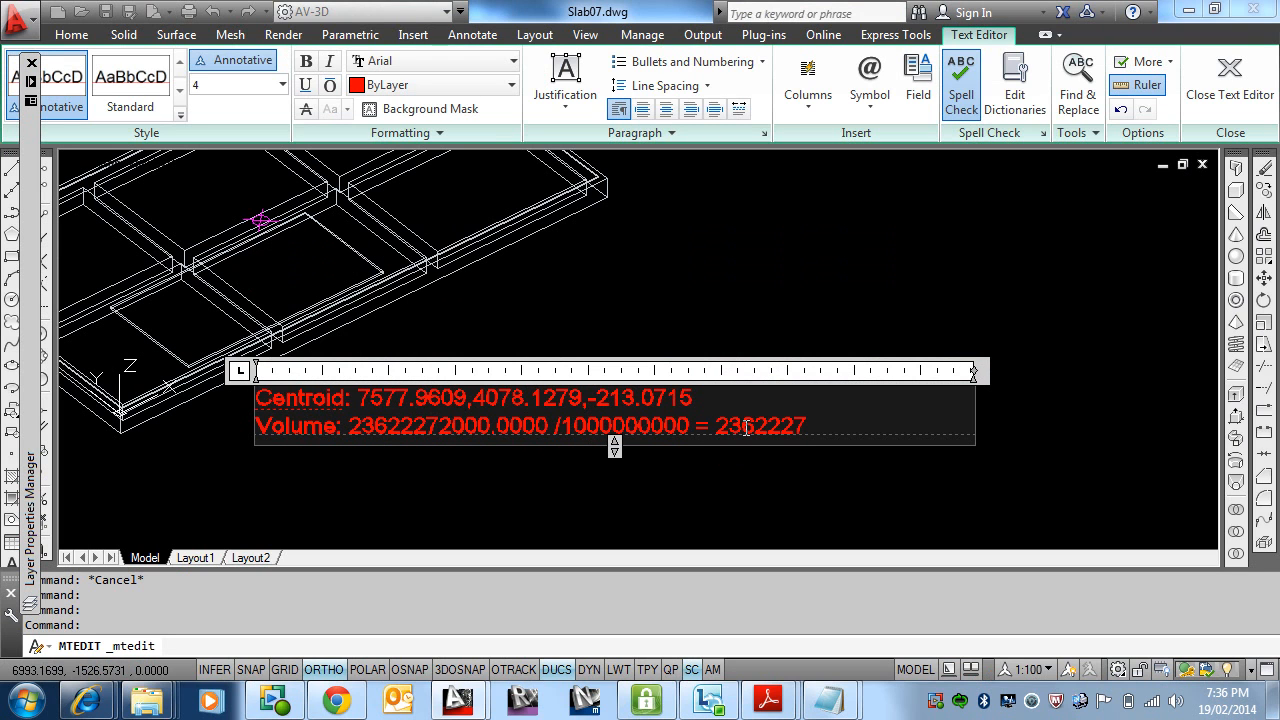
type(".")
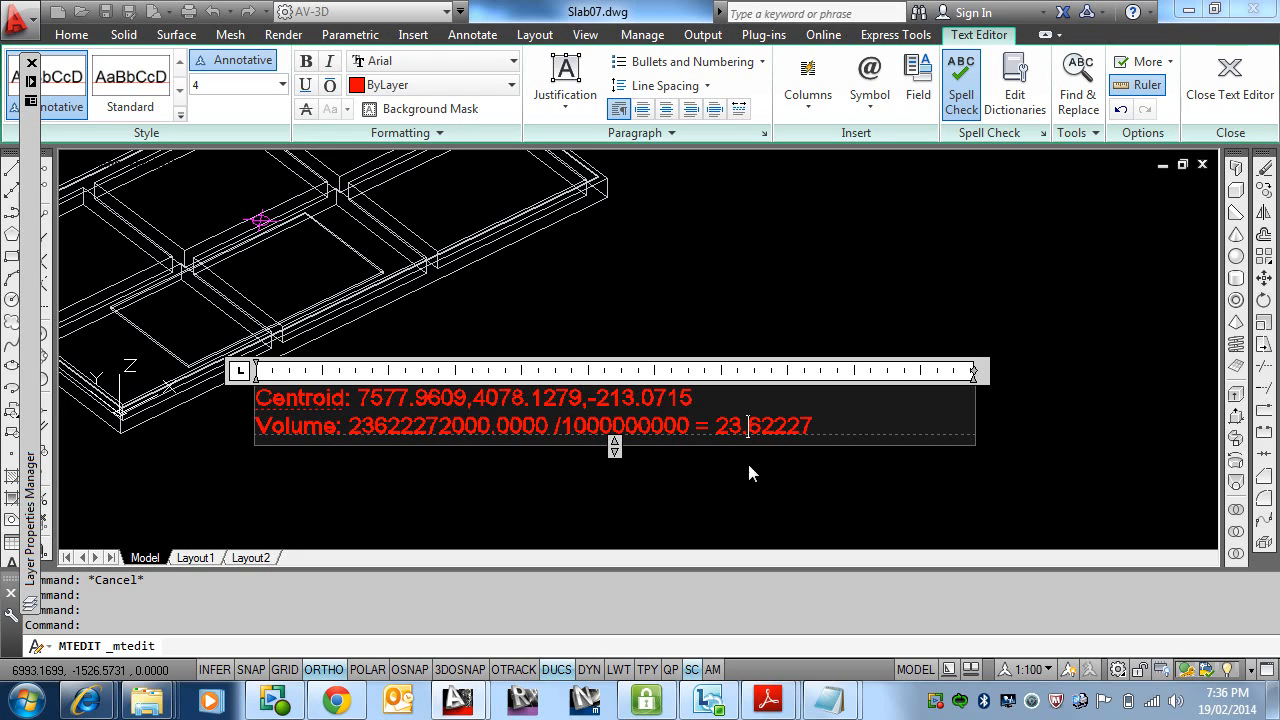
left_click(832, 431)
Add a third line to the note reading "Mass: 2362227 x 2.5 =", following the example PDF.
key("Return")
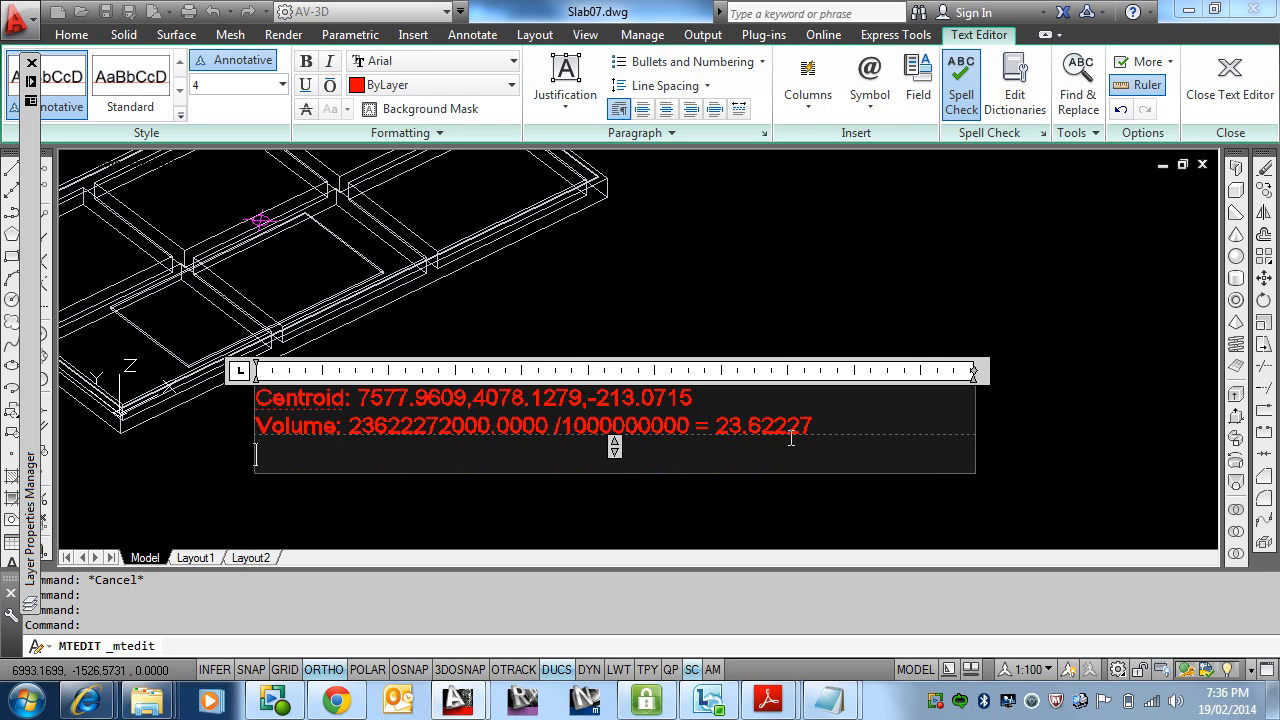
type("Mass:")
key("alt+Tab")
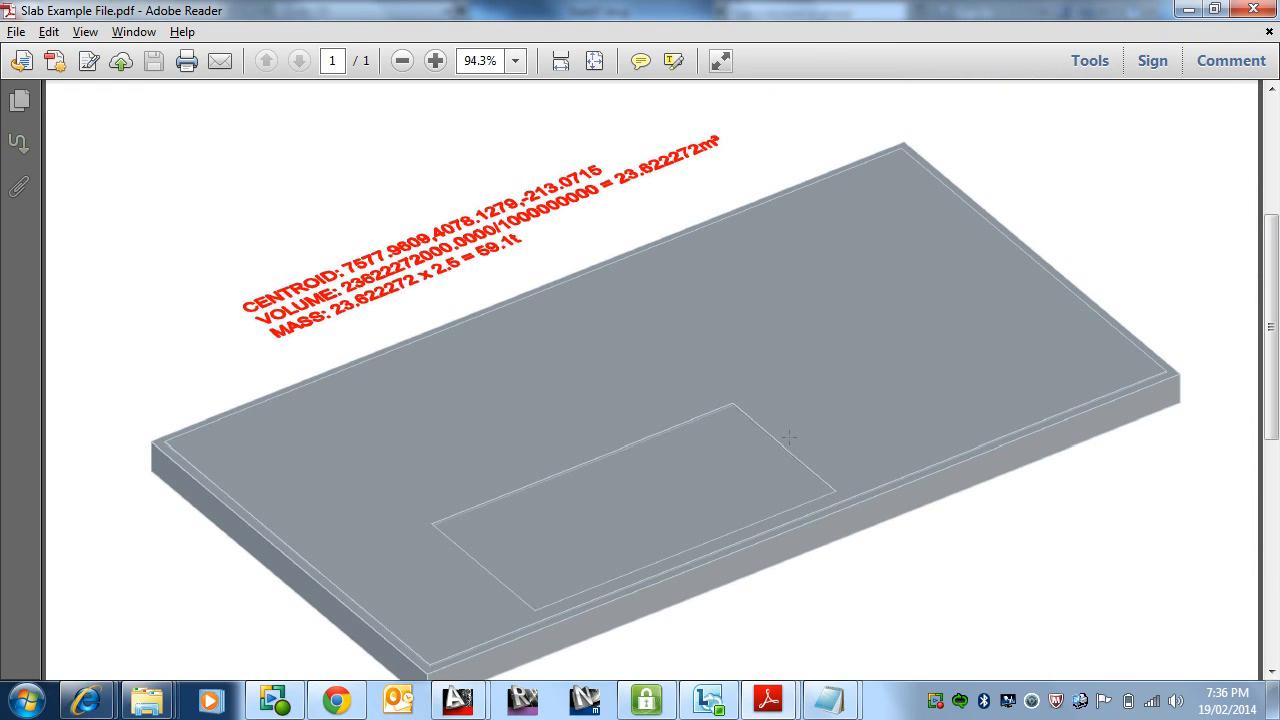
key("alt+Tab")
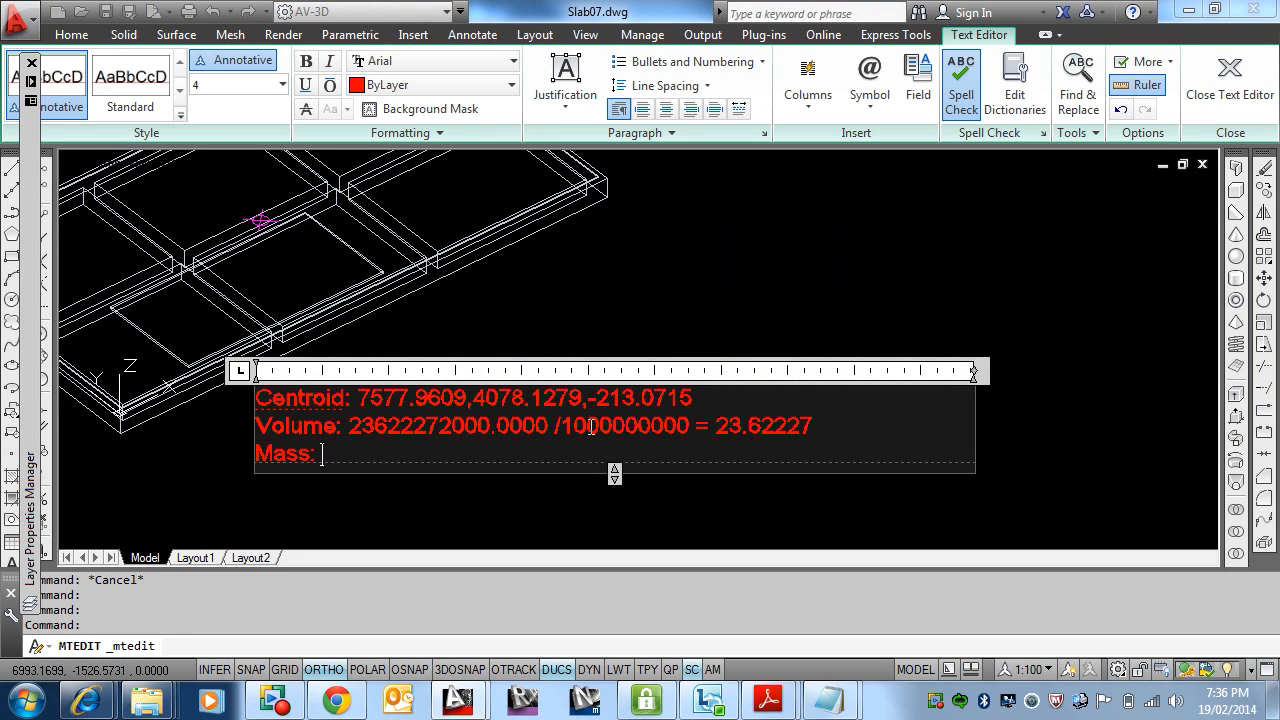
key("ctrl+v")
type("x")
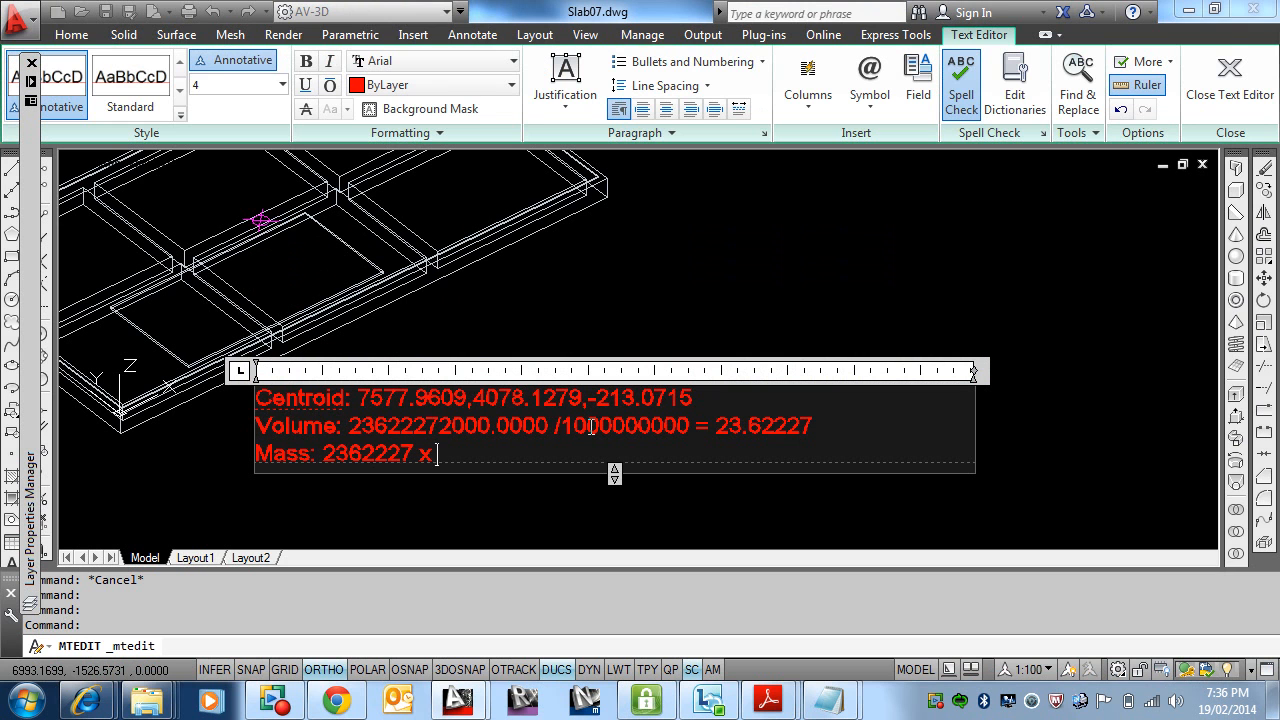
type(" 2.5 =")
Complete the Mass line with the result 59.1t from the example PDF and finish editing the text.
key("alt+Tab")
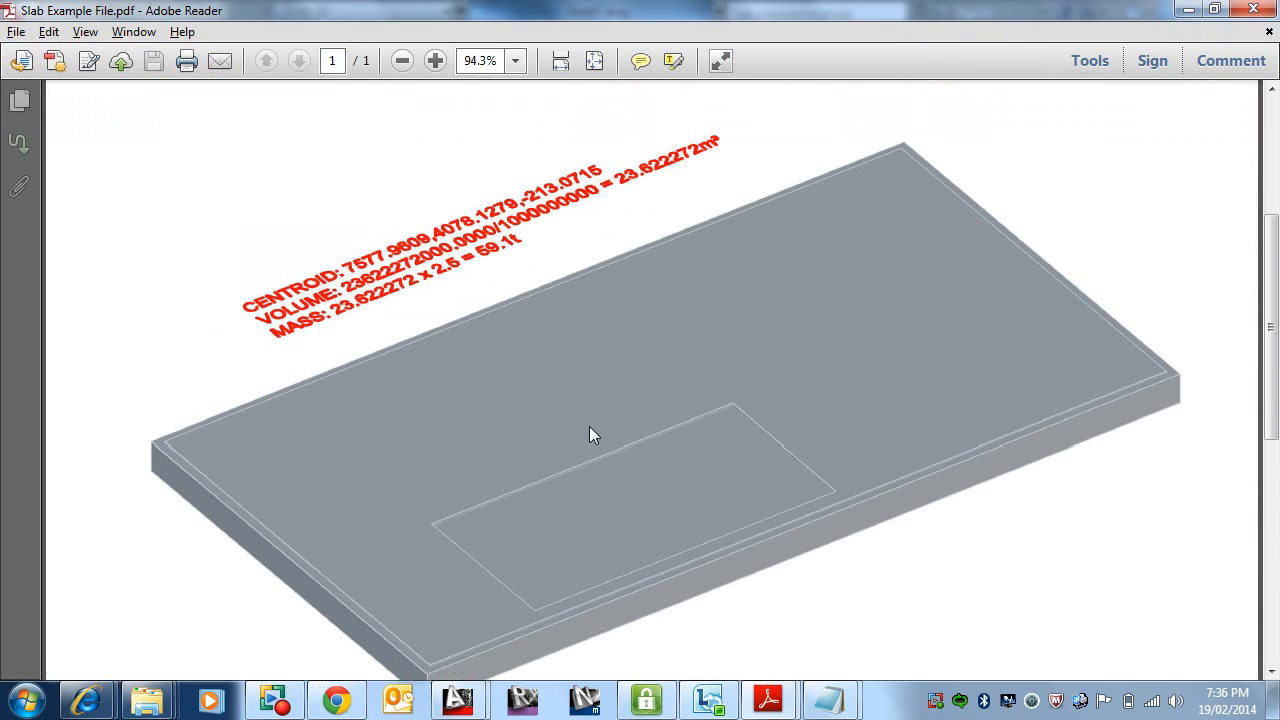
key("alt+Tab")
type("59")
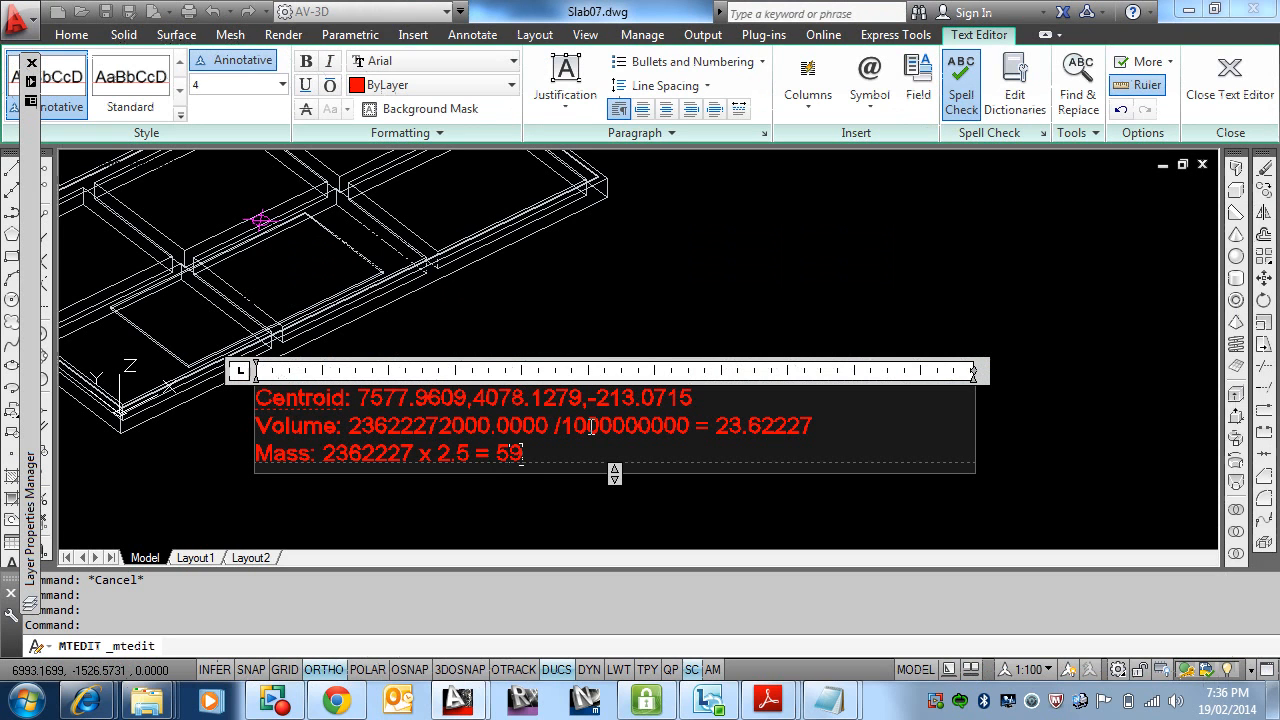
type(".1t")
left_click(1082, 455)
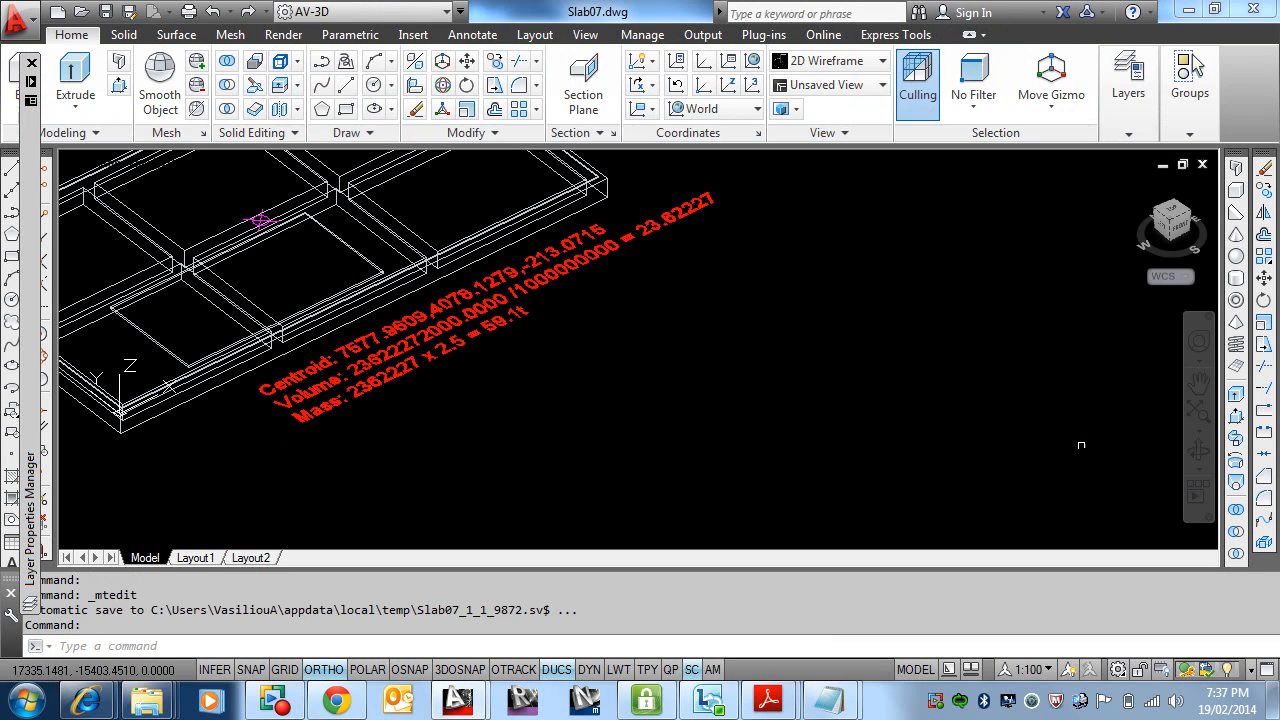
Move the multiline note along the slab's long front edge towards the origin corner.
scroll(660, 345, "down", 2)
middle_click_drag(658, 342, 631, 404)
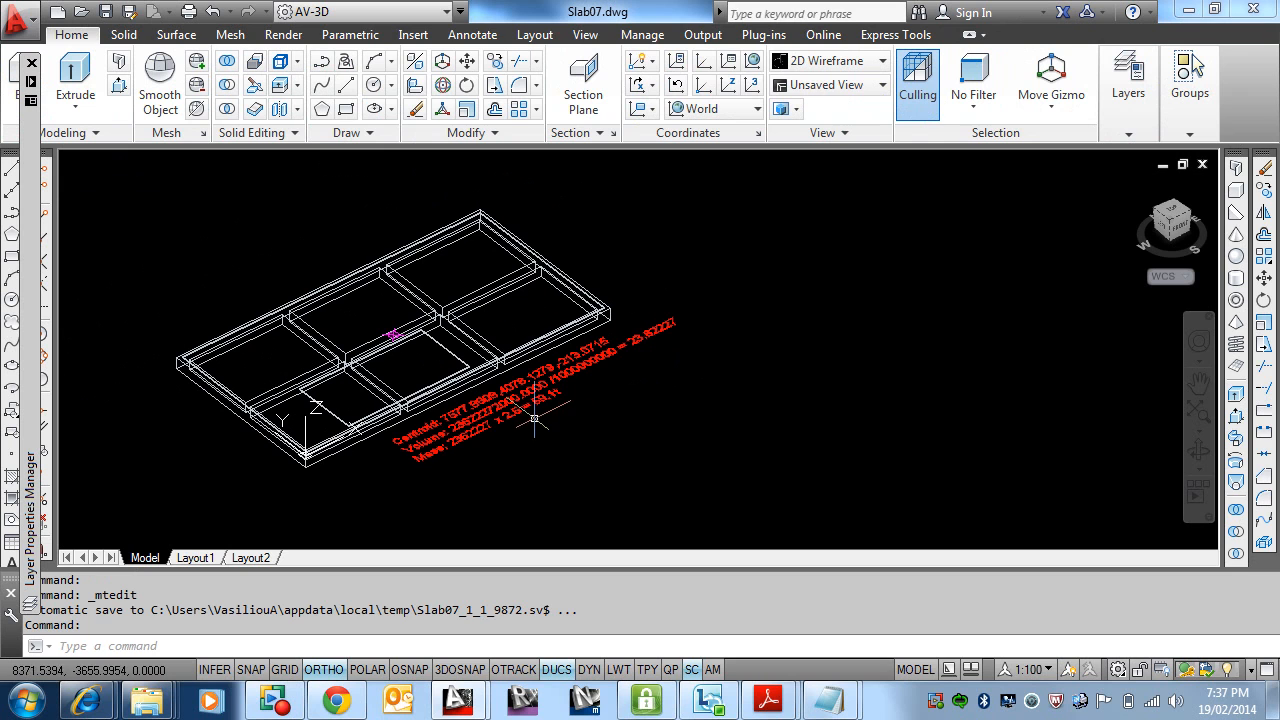
type("m")
key("Return")
left_click(497, 418)
key("Return")
left_click(685, 420)
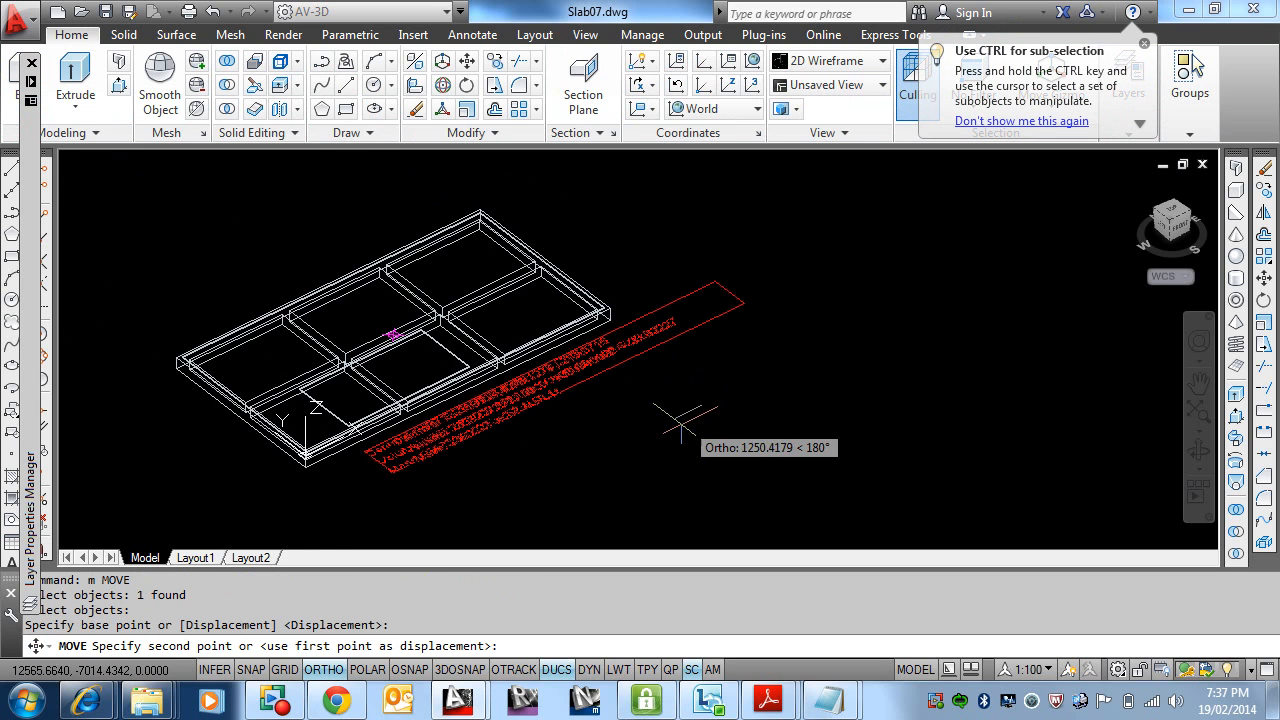
left_click(655, 455)
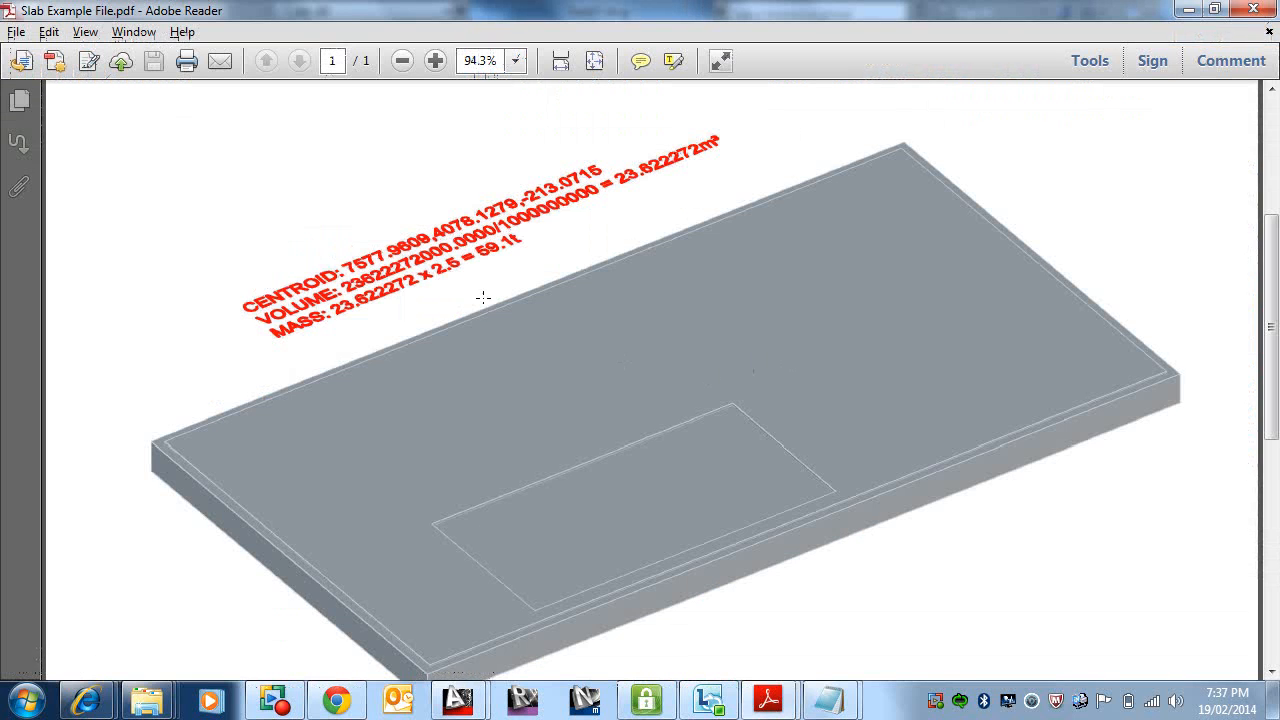
Check the slab example PDF and the week 2 extraction tasks in the course program PDF, and return to the AutoCAD drawing.
scroll(483, 297, "down", 3, "ctrl")
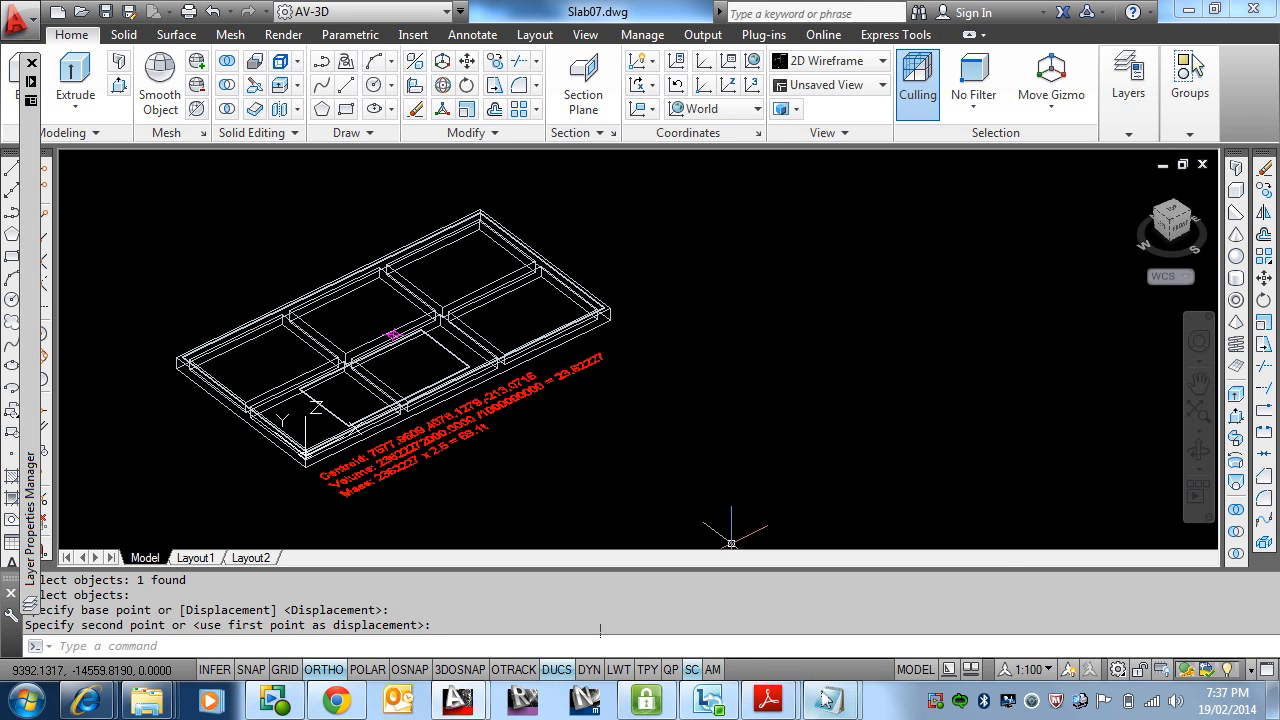
mouse_move(768, 700)
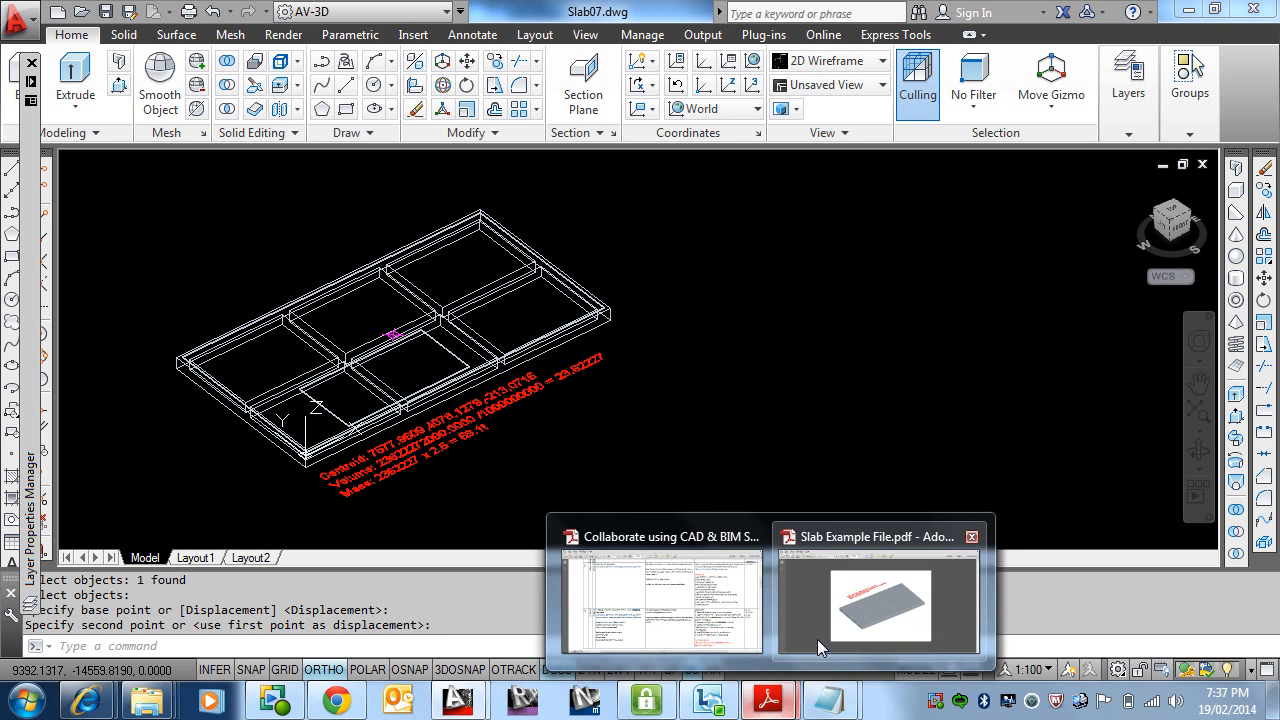
left_click(703, 643)
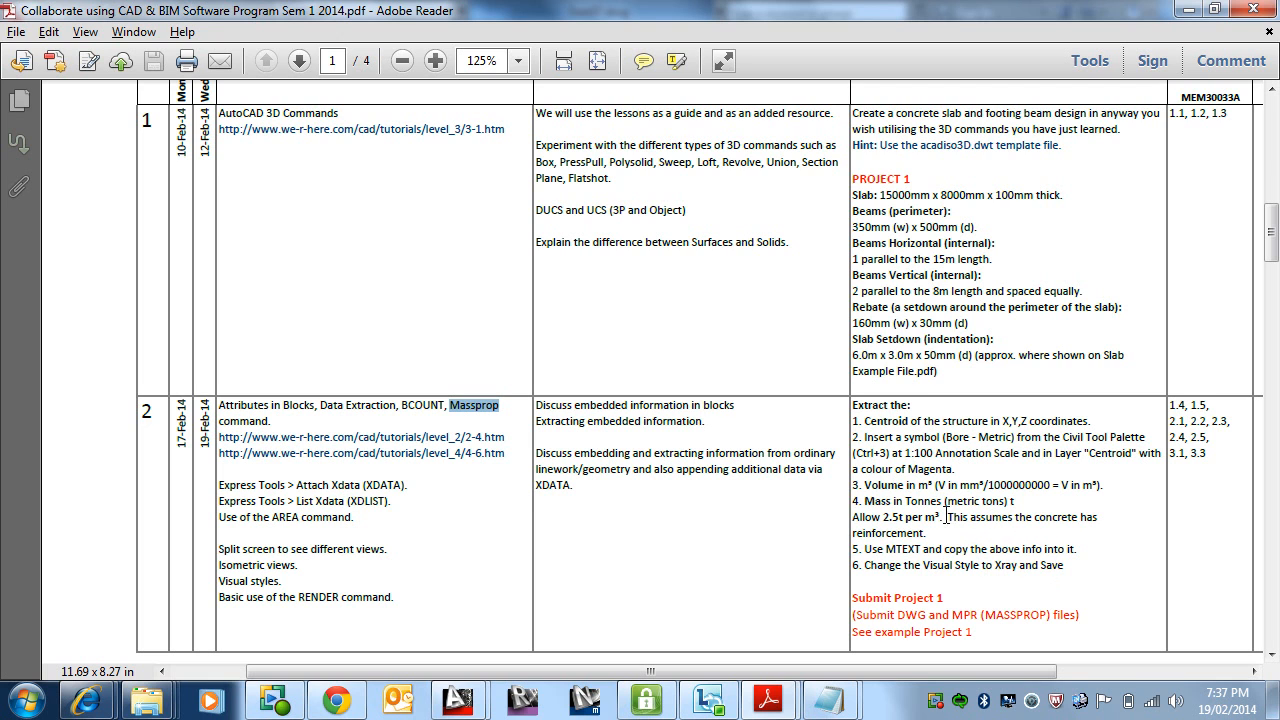
scroll(946, 490, "down", 1)
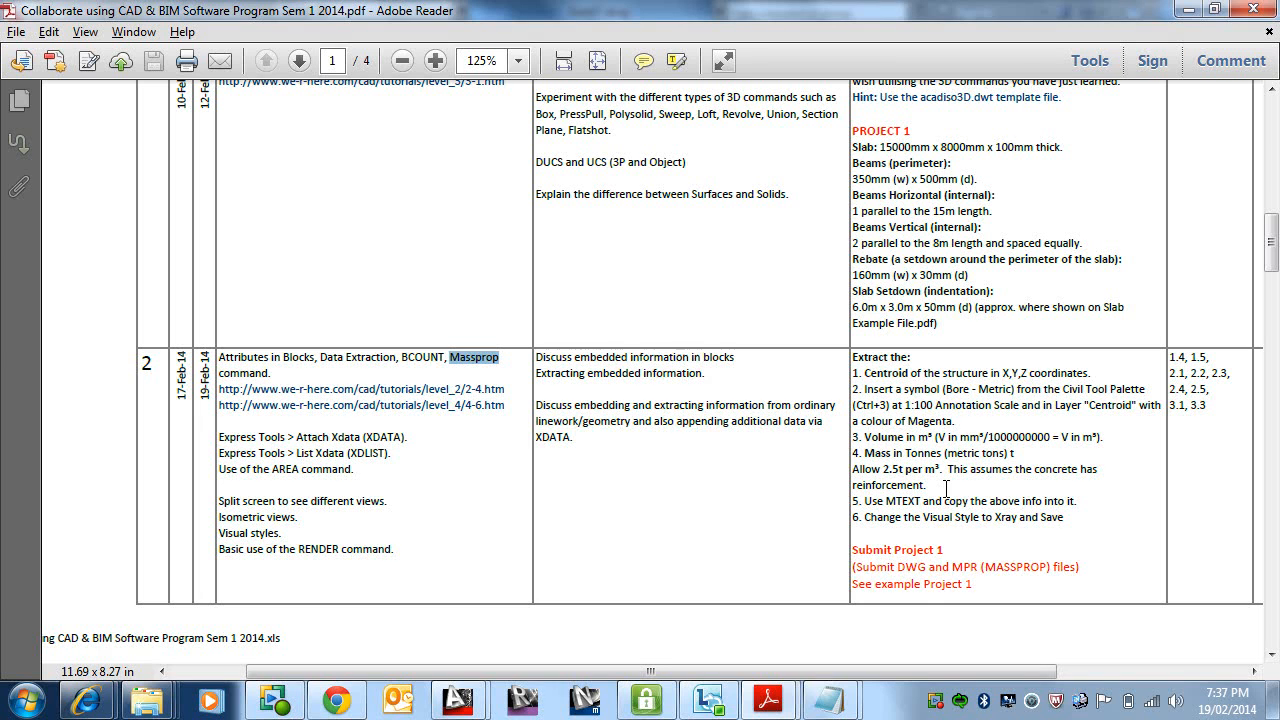
scroll(946, 490, "up", 1)
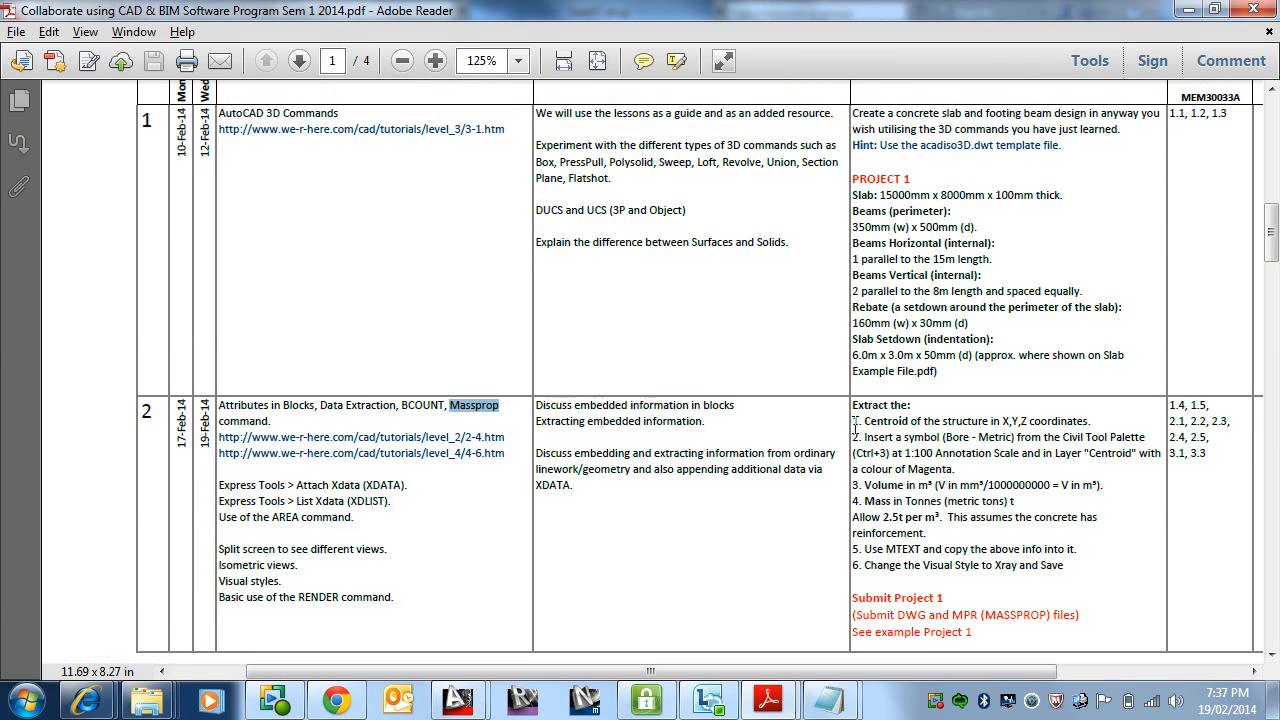
key("alt+Tab")
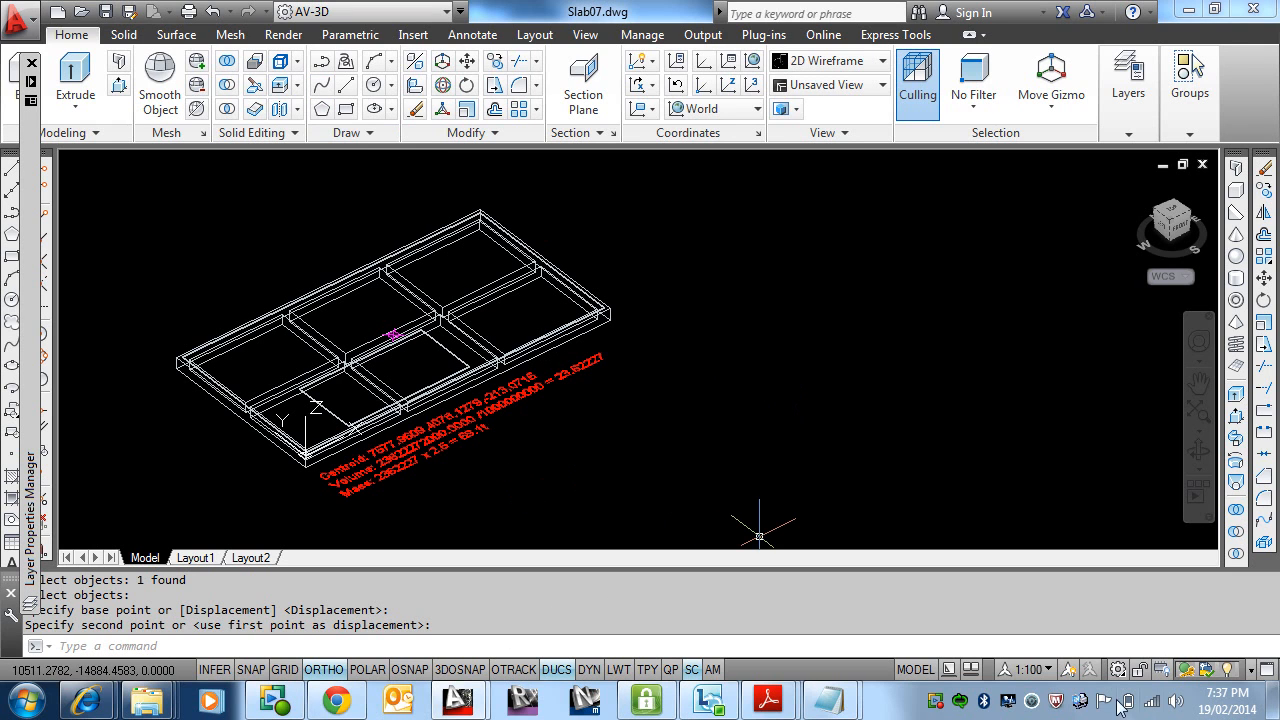
right_click(938, 702)
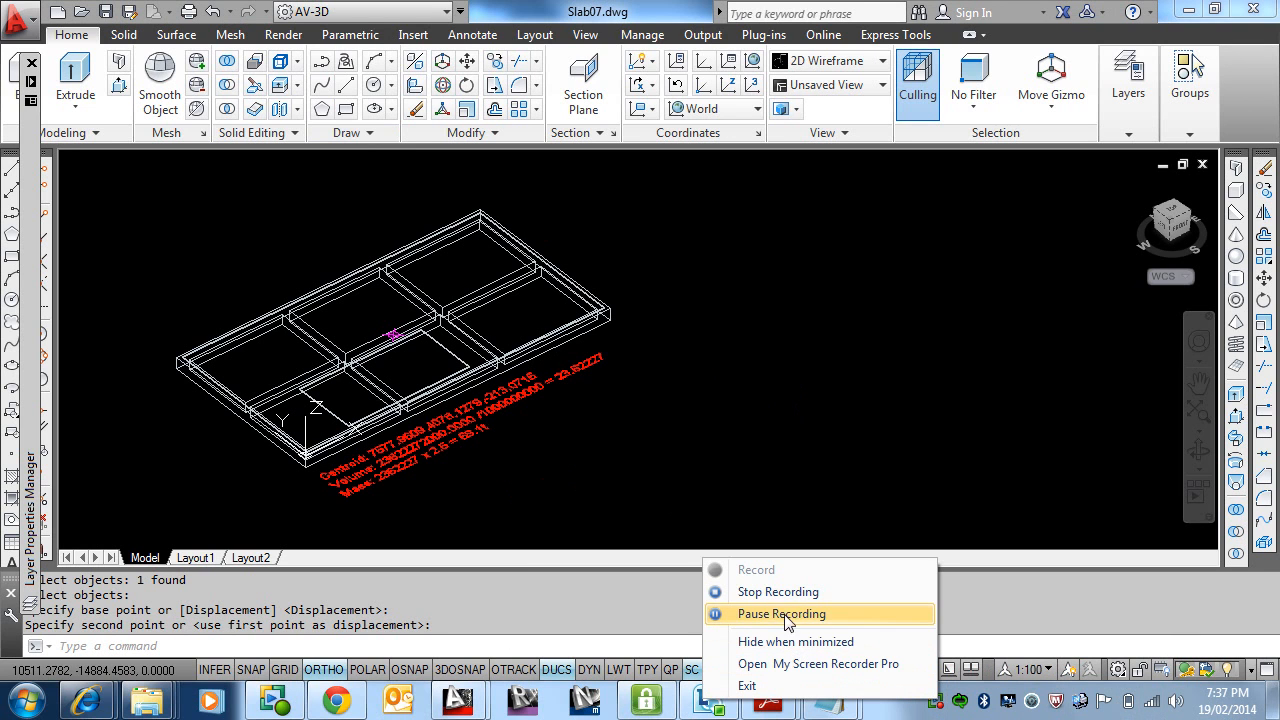